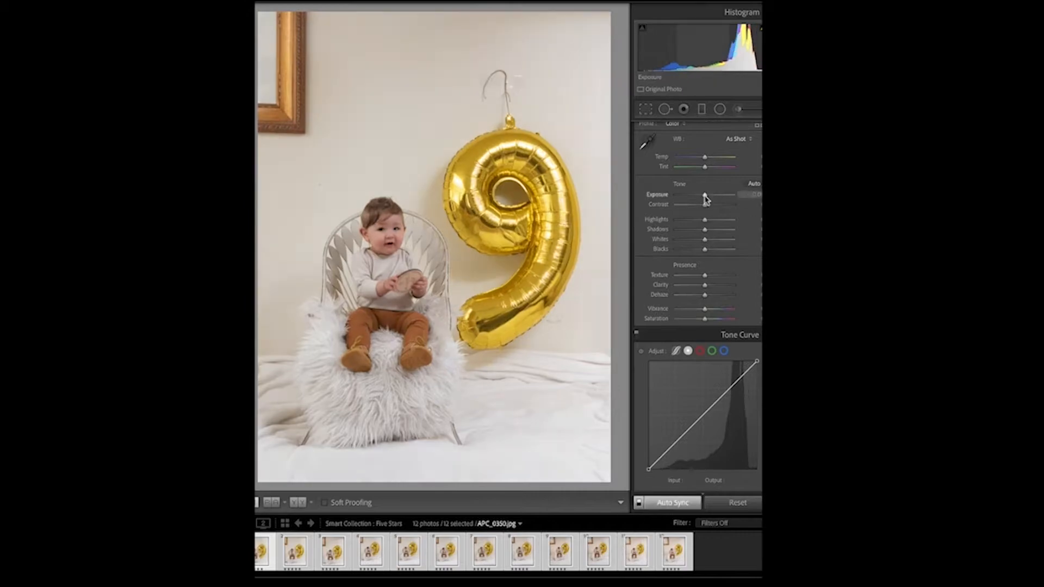
Adjust the exposure, vibrance and saturation sliders for the balloon photo.
left_click_drag(705, 180, 686, 180)
left_click_drag(704, 269, 708, 269)
left_click_drag(704, 279, 701, 279)
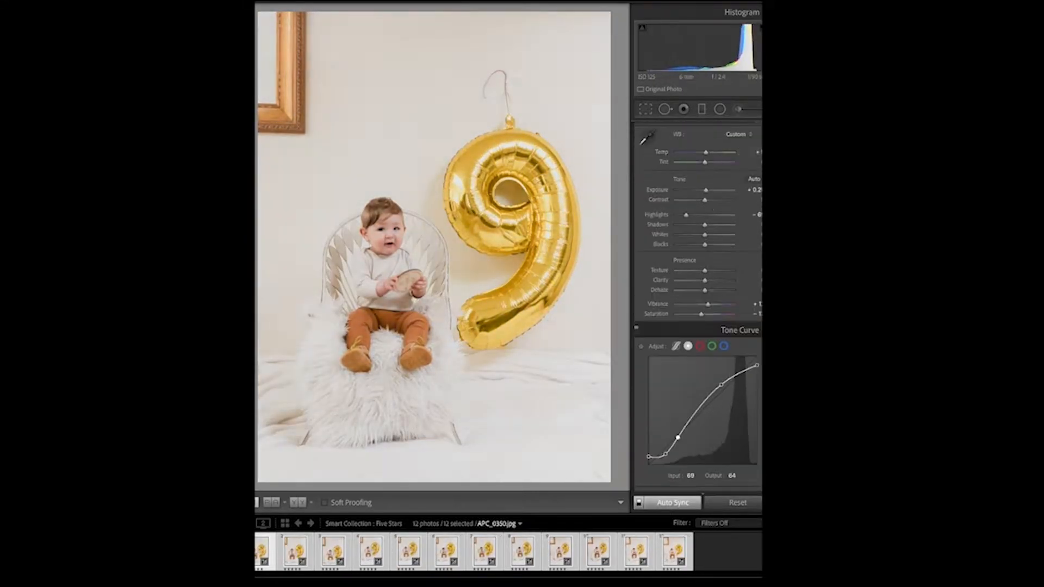
Open a filmstrip photo in Photoshop and extend its crop slightly past the lower corner.
left_click(293, 552)
key("super+e")
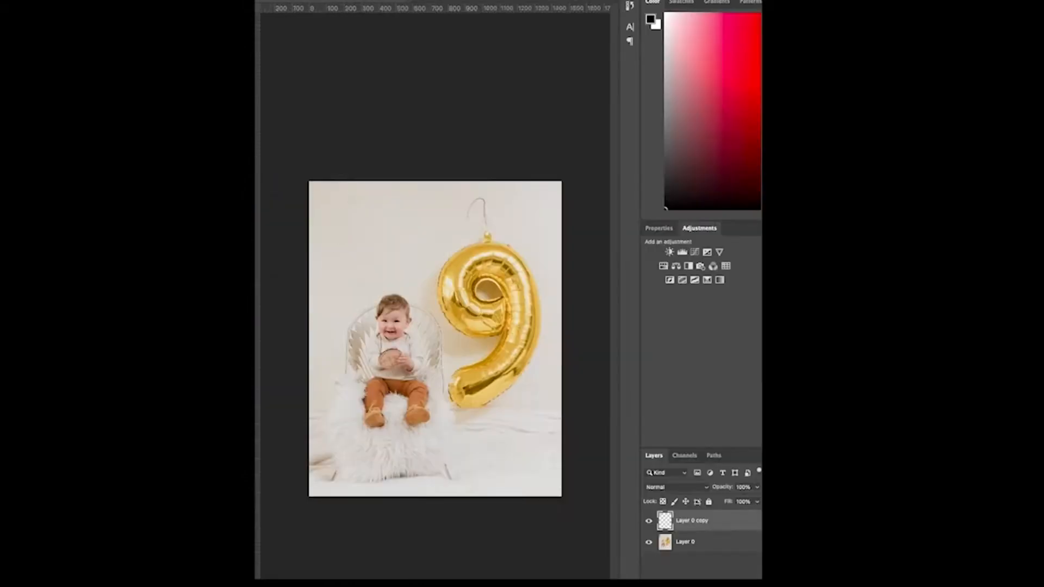
key("c")
left_click_drag(561, 494, 566, 506)
key("Return")
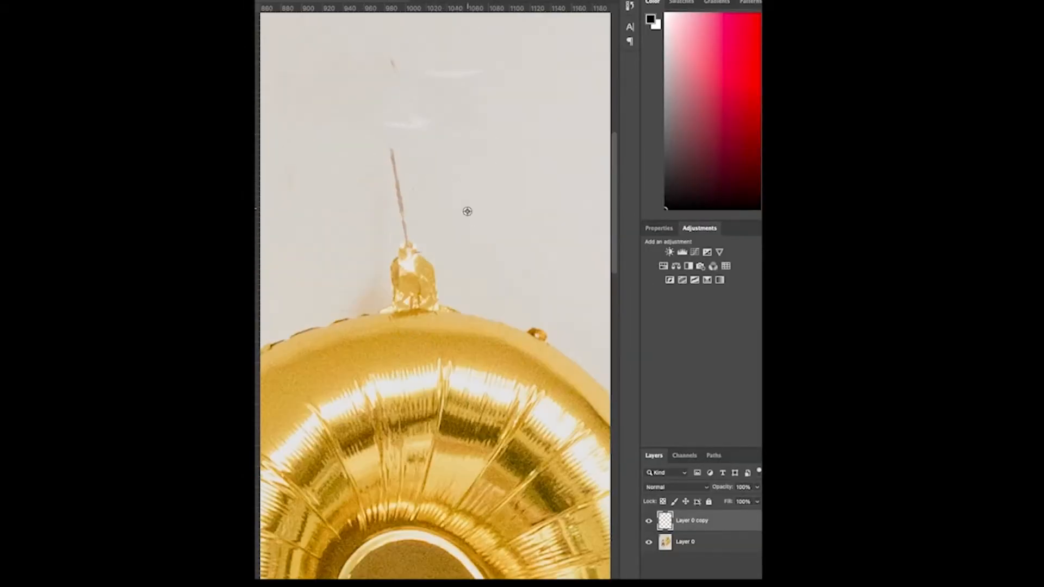
Duplicate the image layer and commit a free transform on the copy.
left_click_drag(403, 158, 405, 261)
key("ctrl+j")
key("ctrl+t")
key("Return")
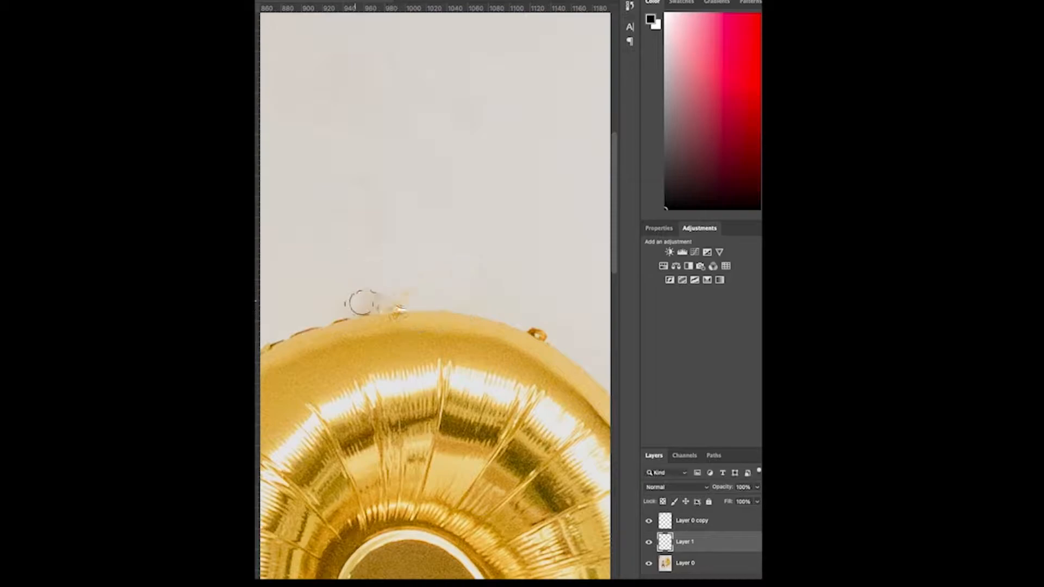
Brush over the wall just above the balloon on the Layer 0 copy layer.
left_click(706, 521)
left_click(316, 284, "alt")
left_click_drag(363, 303, 434, 293)
key("ctrl+minus")
key("ctrl+minus")
key("ctrl+minus")
key("ctrl+minus")
key("ctrl+0")
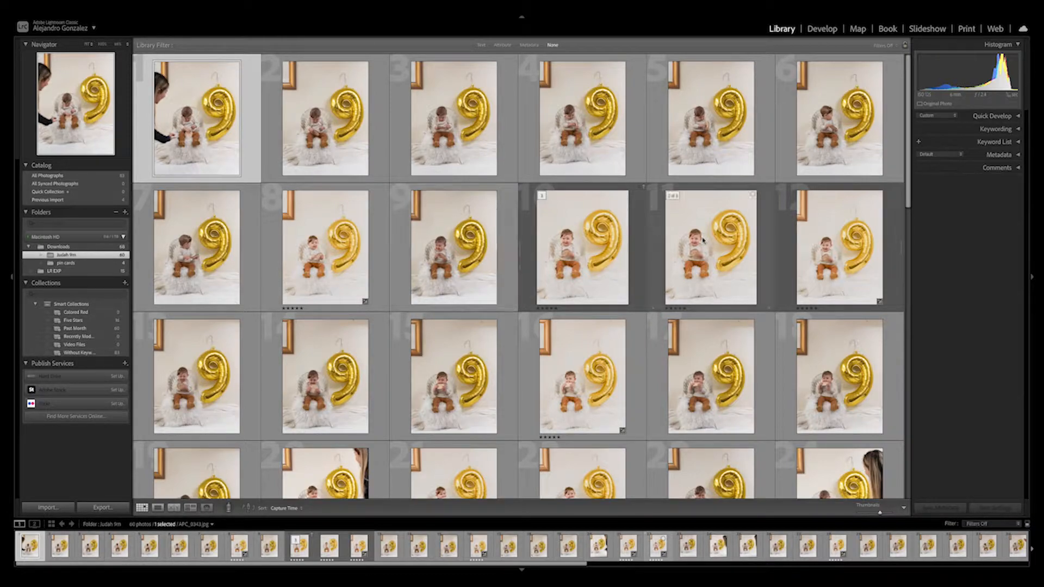
Browse the shoot's thumbnails, opening photos in the loupe and Develop views.
double_click(722, 250)
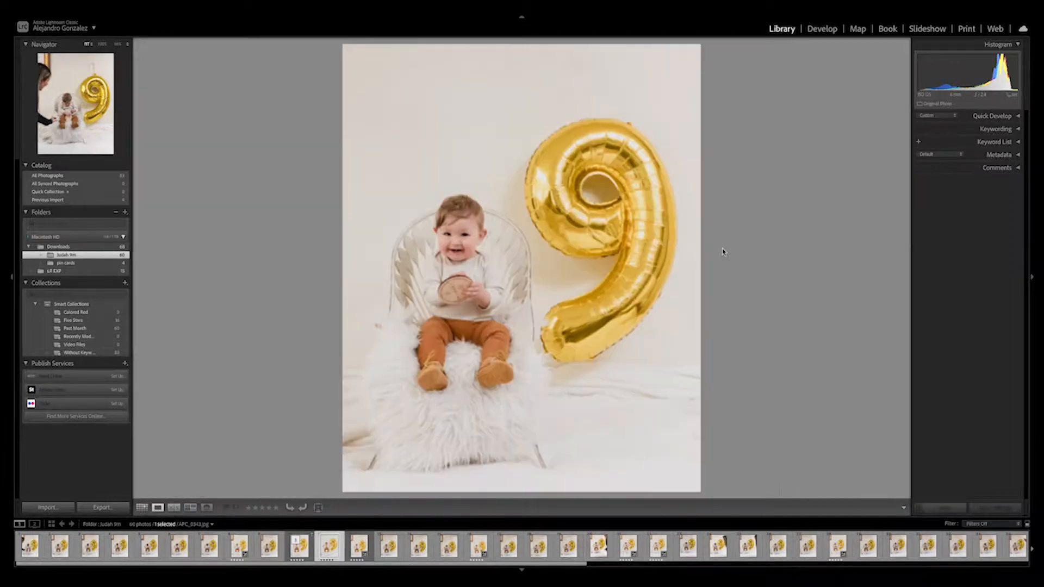
double_click(526, 237)
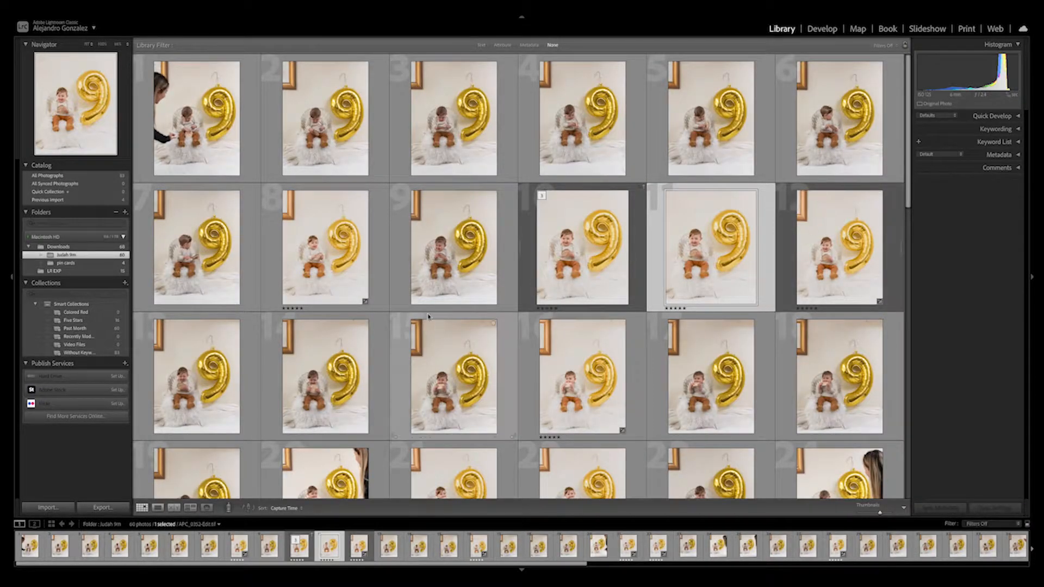
double_click(202, 119)
double_click(277, 168)
left_click(450, 402)
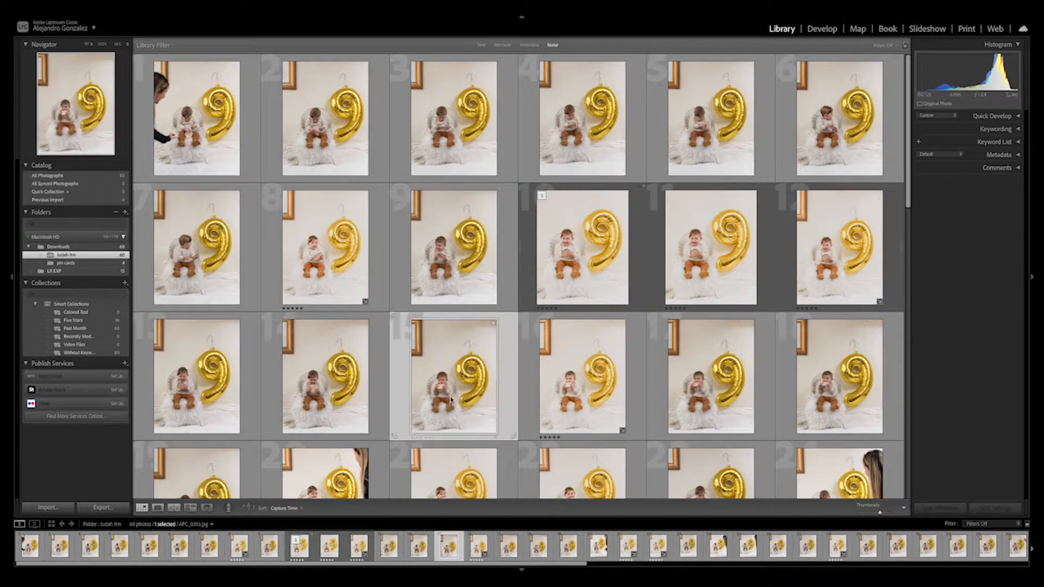
left_click(340, 409)
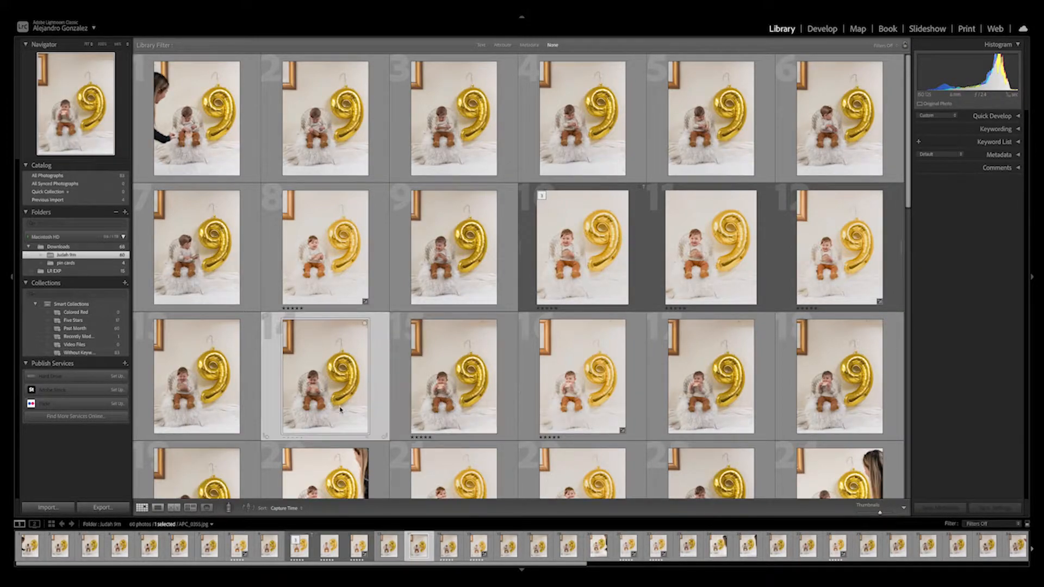
key("d")
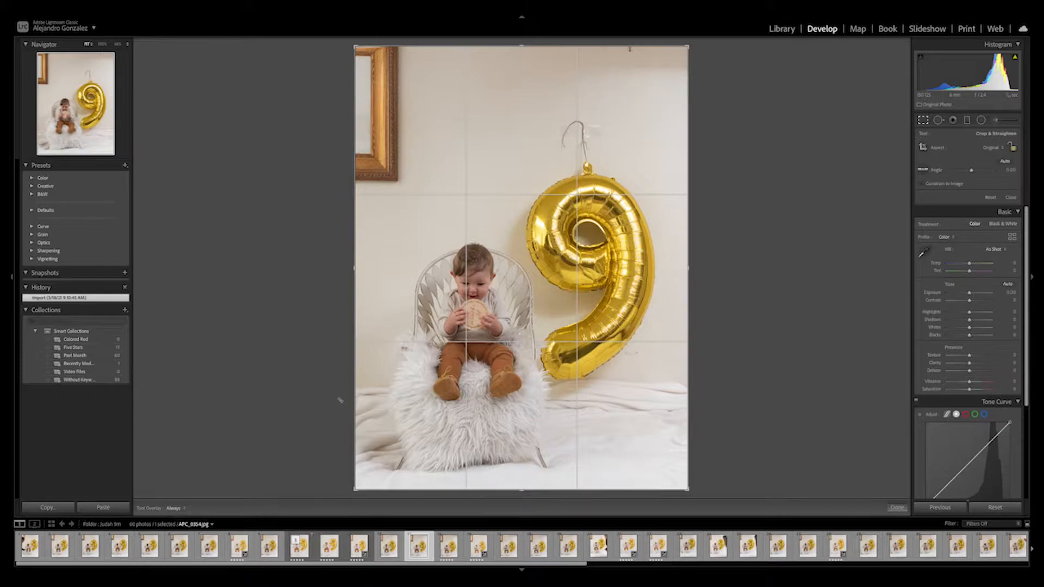
key("g")
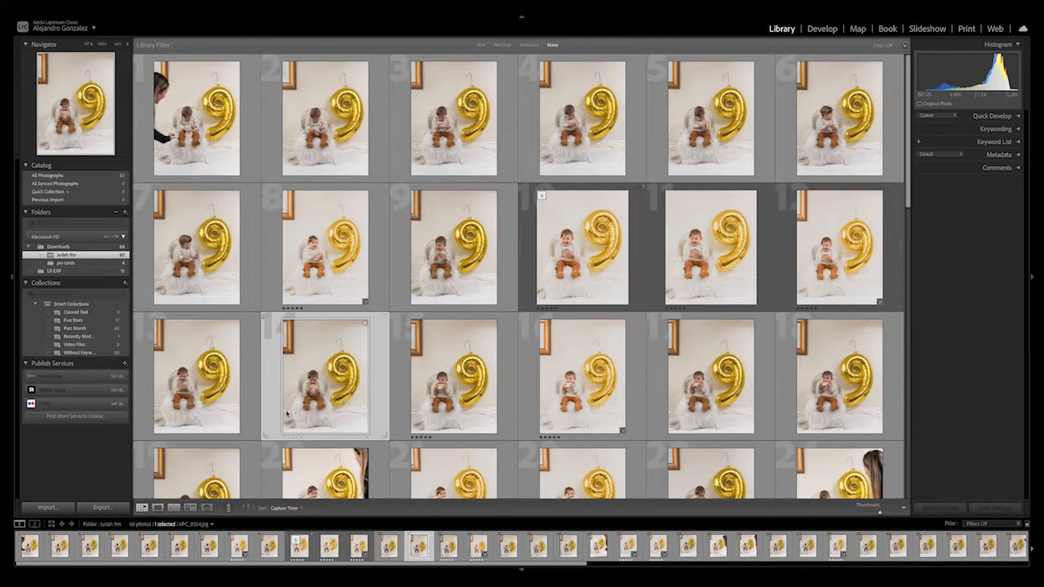
Switch to the Print module and back to Develop.
left_click(965, 32)
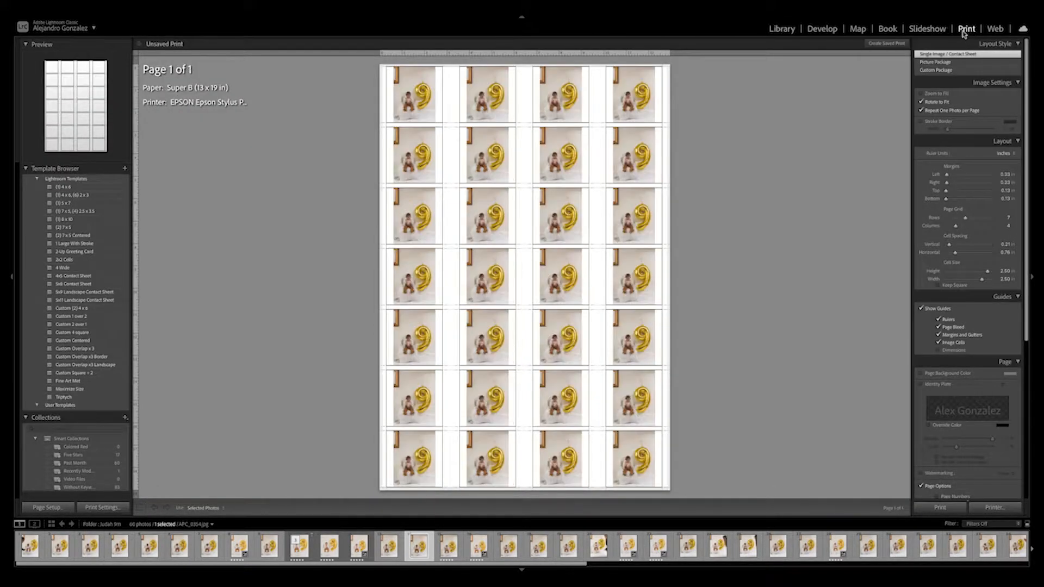
left_click(833, 32)
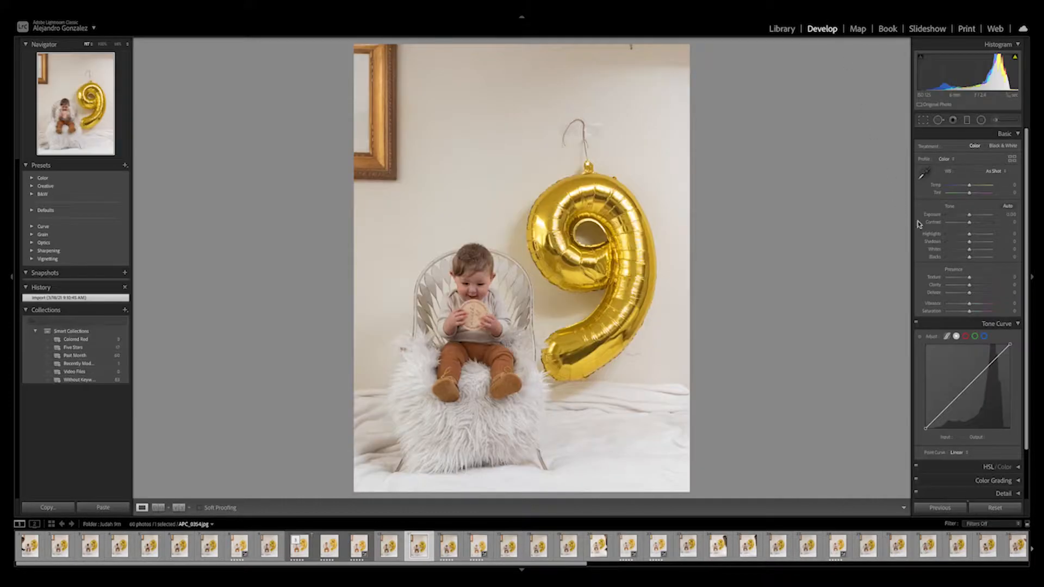
Try a tone curve point adjustment and undo it.
mouse_move(976, 377)
left_mouse_down()
mouse_move(979, 363)
mouse_move(962, 368)
mouse_move(965, 378)
left_mouse_up()
key("ctrl+z")
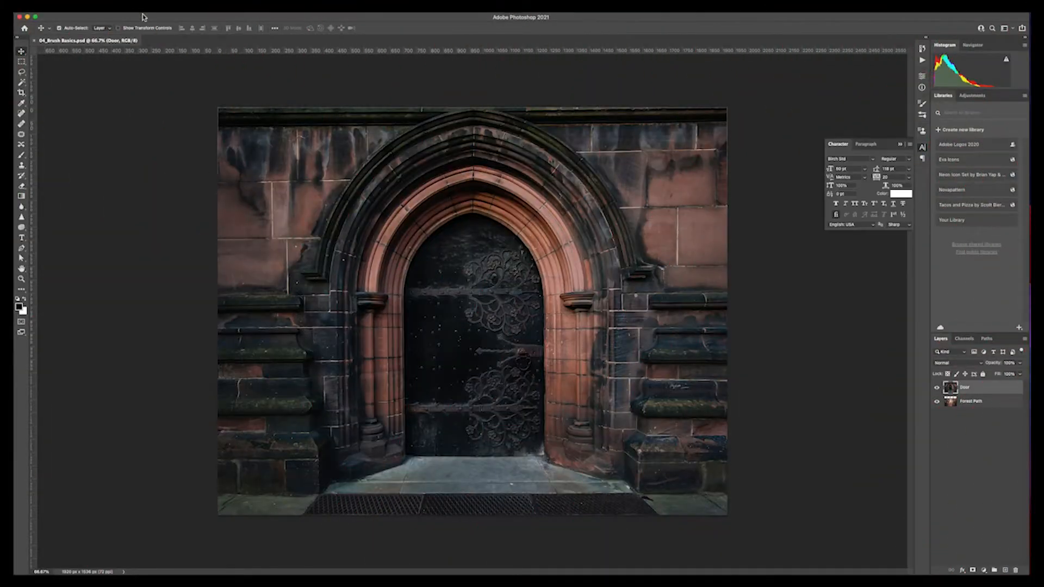
Select the door with the Quick Selection tool.
key("super+1")
left_click(23, 83)
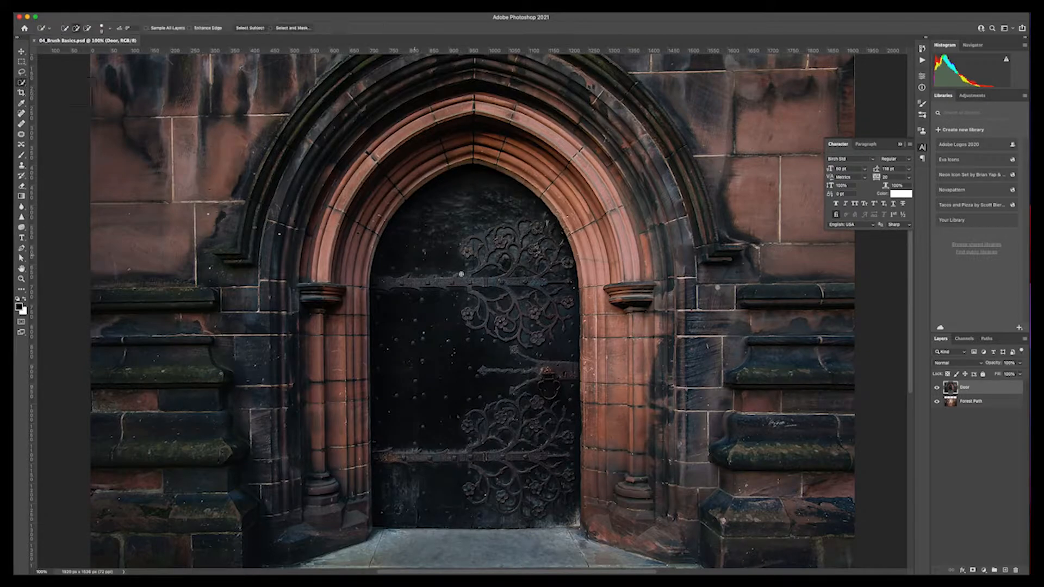
mouse_move(428, 285)
left_mouse_down()
mouse_move(486, 307)
mouse_move(529, 475)
left_mouse_up()
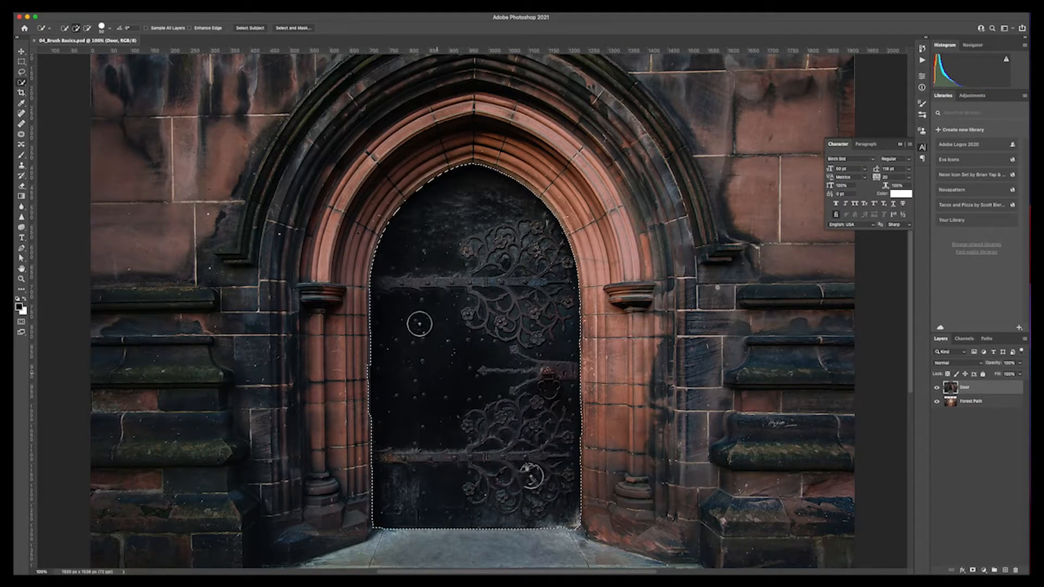
Mask the Door layer with the selection so the forest path shows through the doorway.
left_click(973, 570)
right_click(970, 388)
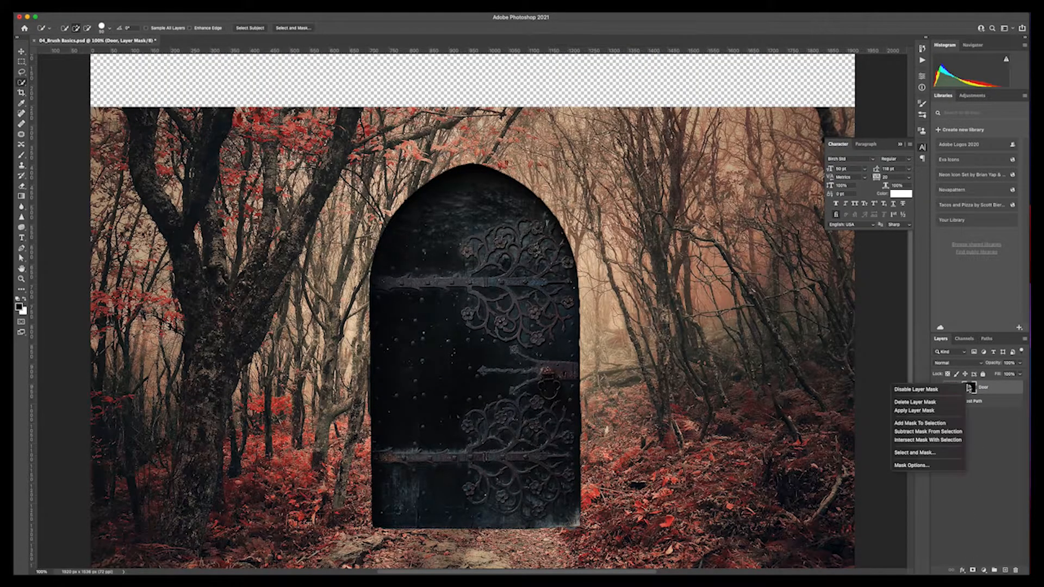
key("Escape")
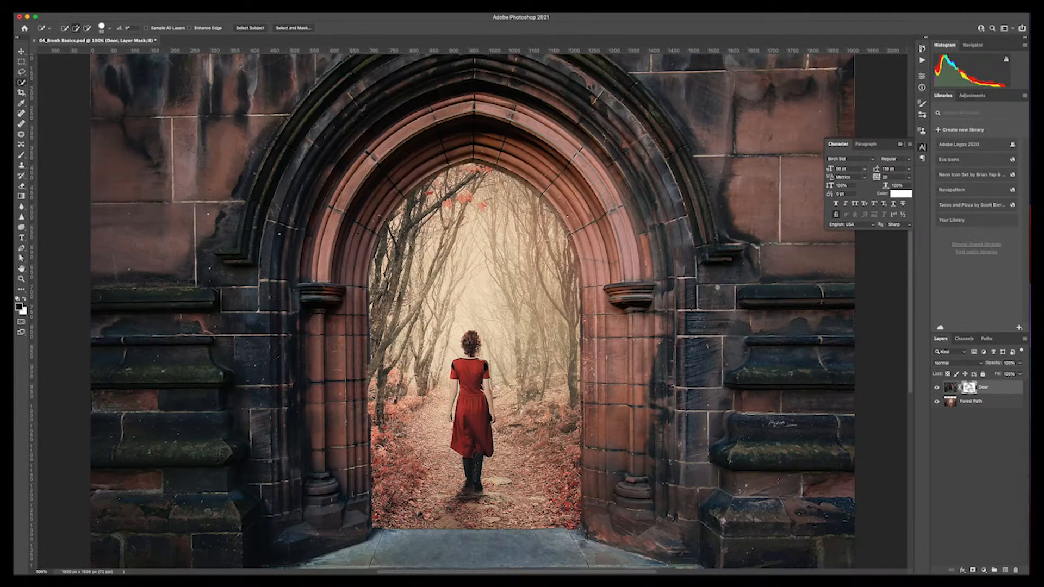
Paint on the mask with a large Soft Round brush at 50% opacity along the doorway's lower edge.
key("super+minus")
key("b")
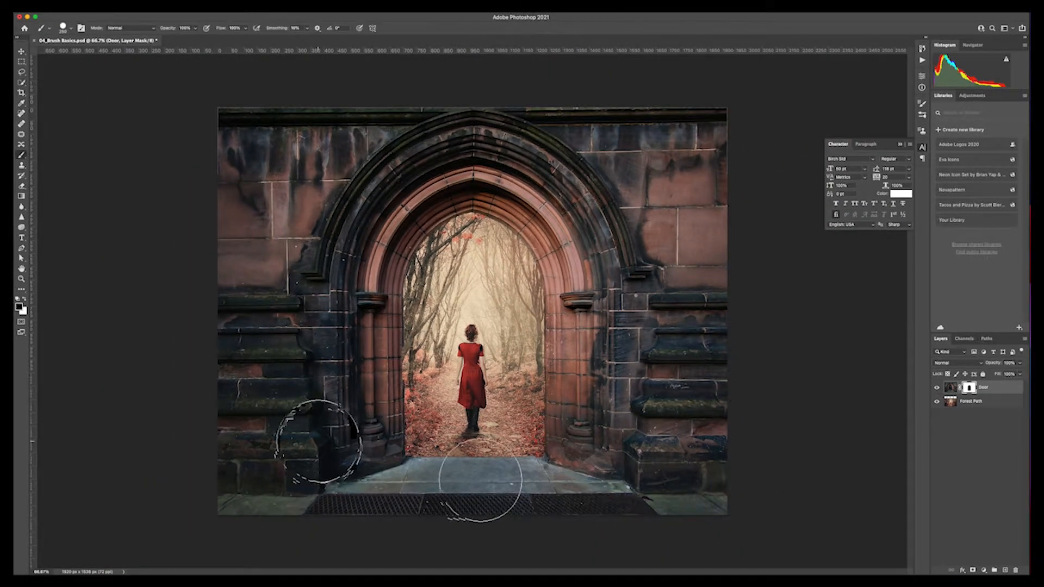
right_click(410, 462)
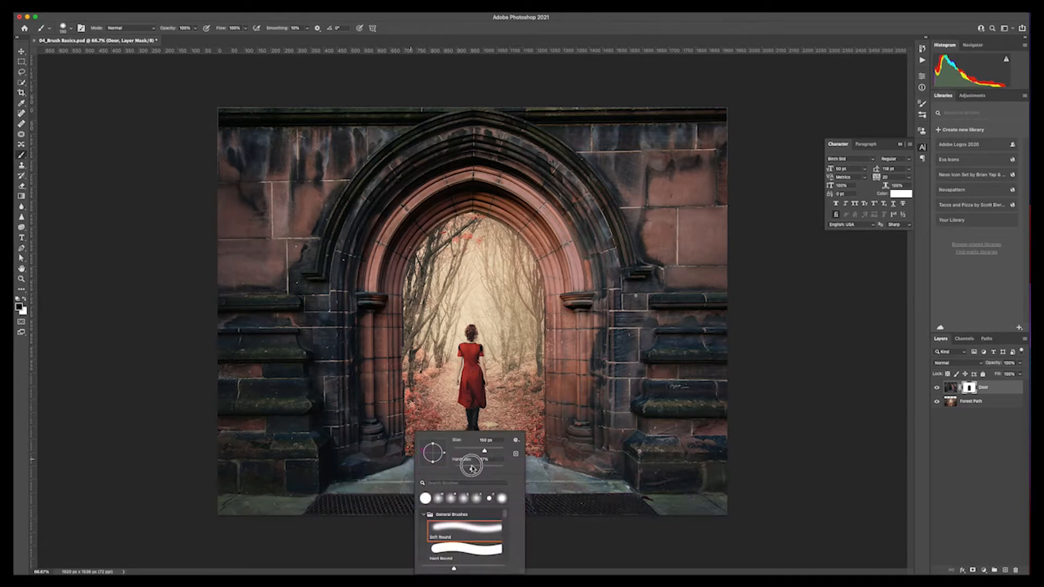
key("Return")
key("5")
key("bracketright")
key("bracketright")
key("bracketright")
mouse_move(437, 478)
left_mouse_down()
mouse_move(415, 467)
mouse_move(349, 501)
mouse_move(256, 513)
mouse_move(560, 478)
mouse_move(625, 508)
mouse_move(696, 510)
left_mouse_up()
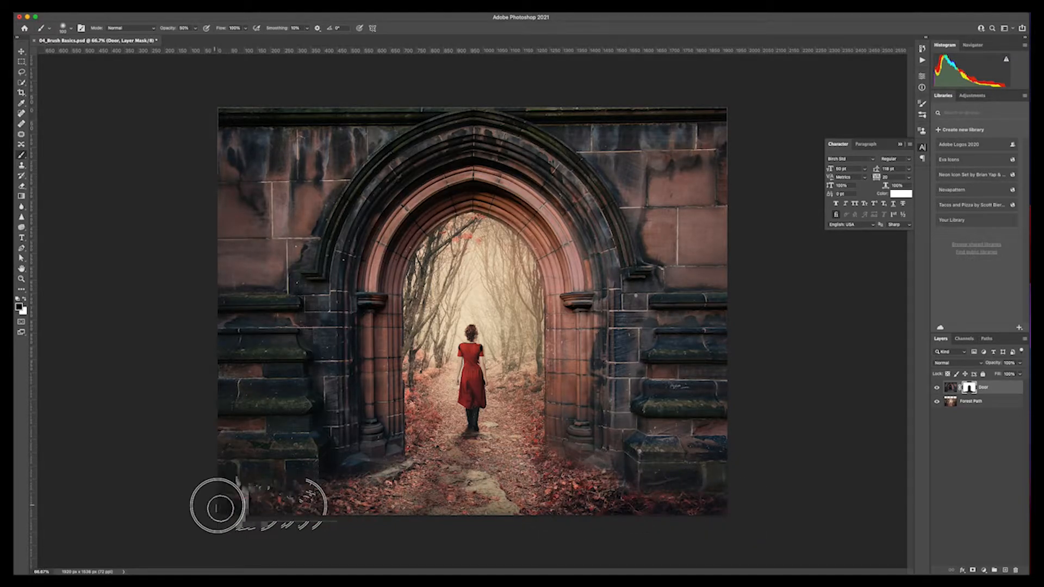
Select the woman in red on the Forest Path layer with the Quick Selection tool.
left_click(951, 401)
key("w")
left_click_drag(471, 353, 472, 381)
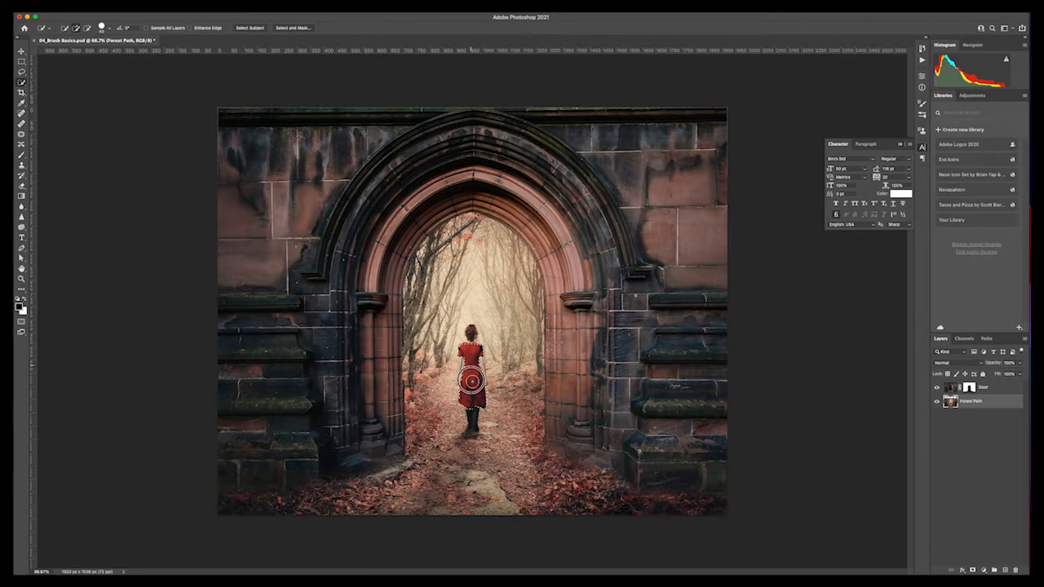
Add a Hue/Saturation adjustment for the selection and shift its hue slider.
left_click(972, 95)
left_click(952, 124)
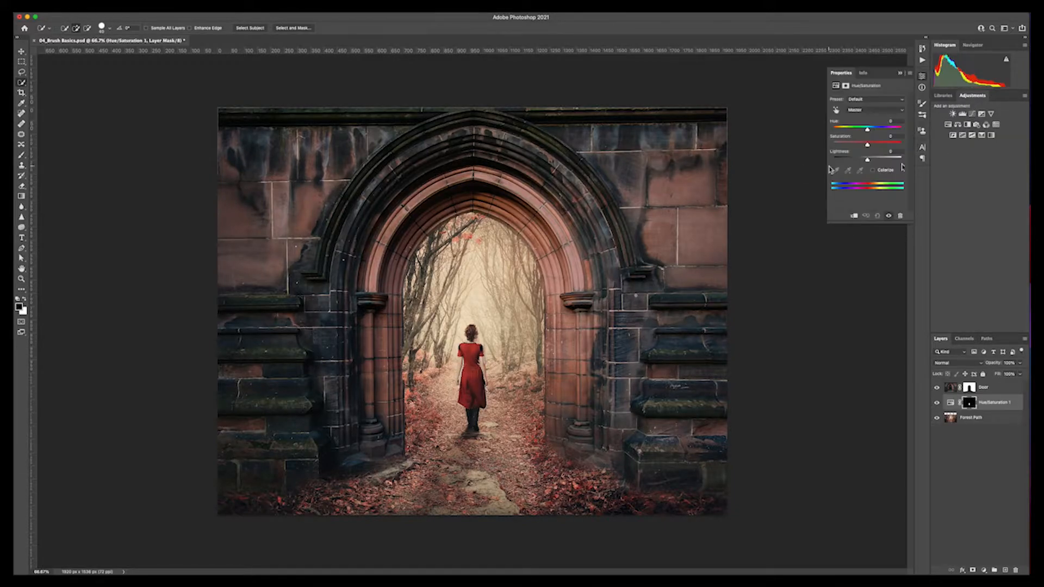
left_click_drag(837, 131, 872, 130)
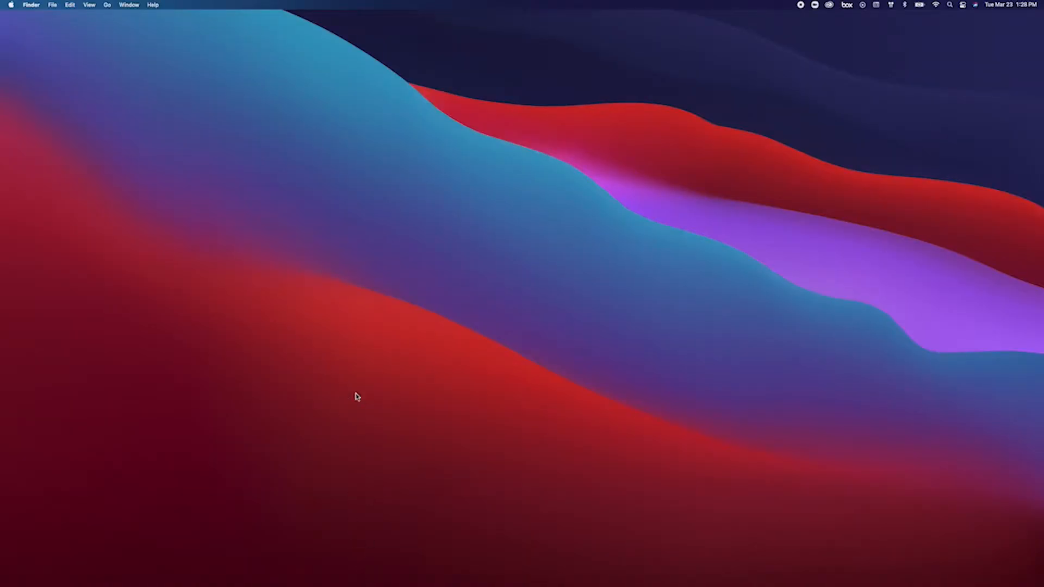
Launch Lightroom Classic by searching for "light".
key("super+space")
type("light")
key("Return")
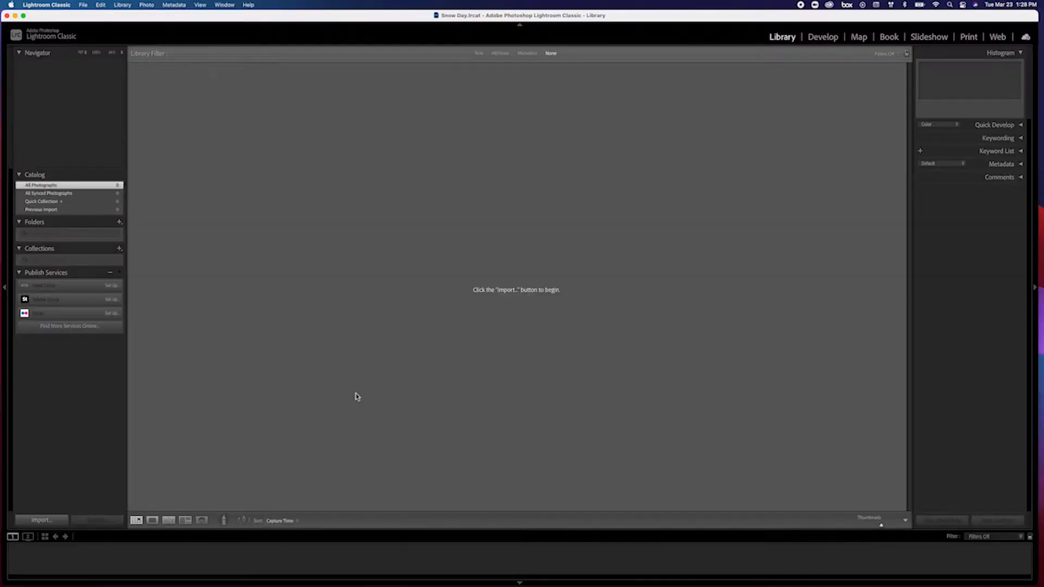
Import all photos from the Snow 2.22.19 folder into the catalog.
left_click(54, 519)
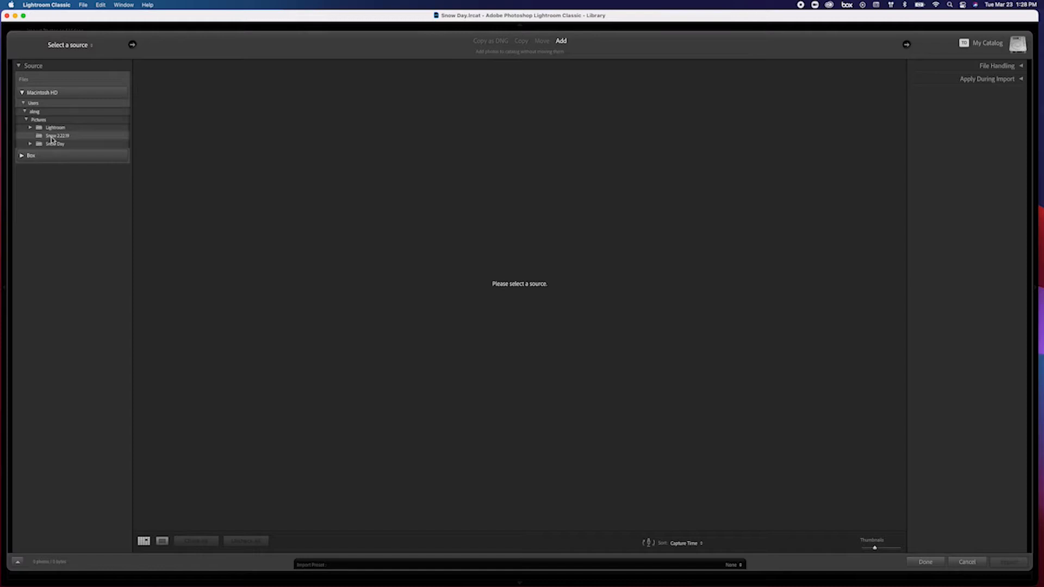
left_click(52, 136)
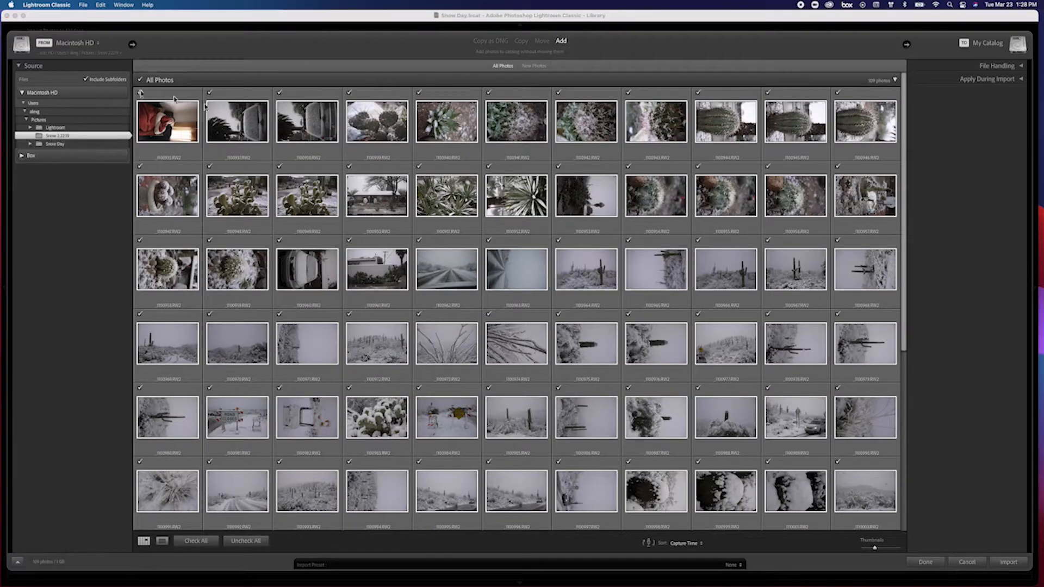
scroll(305, 260, "down", 6)
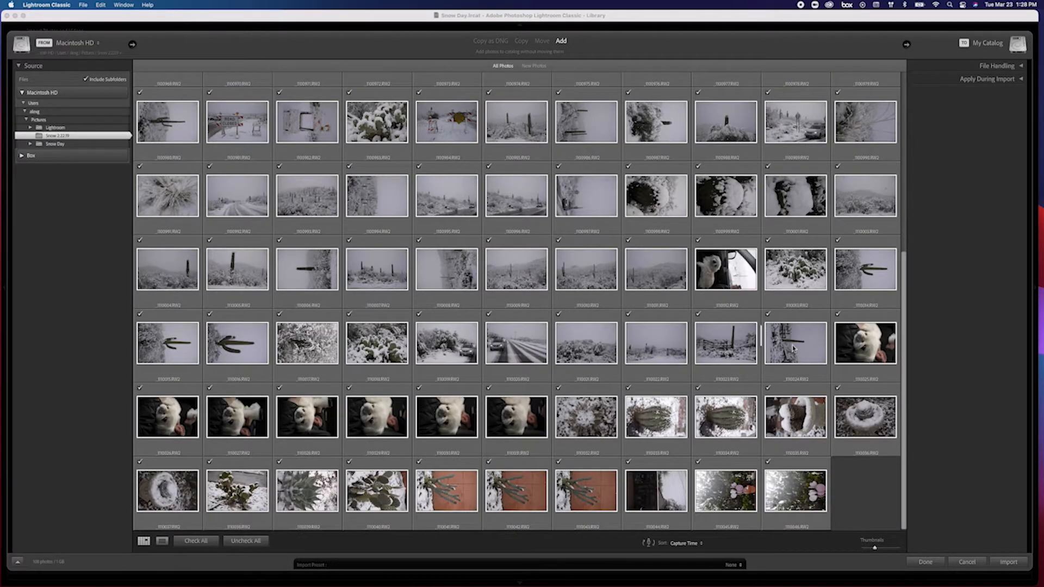
left_click(1009, 562)
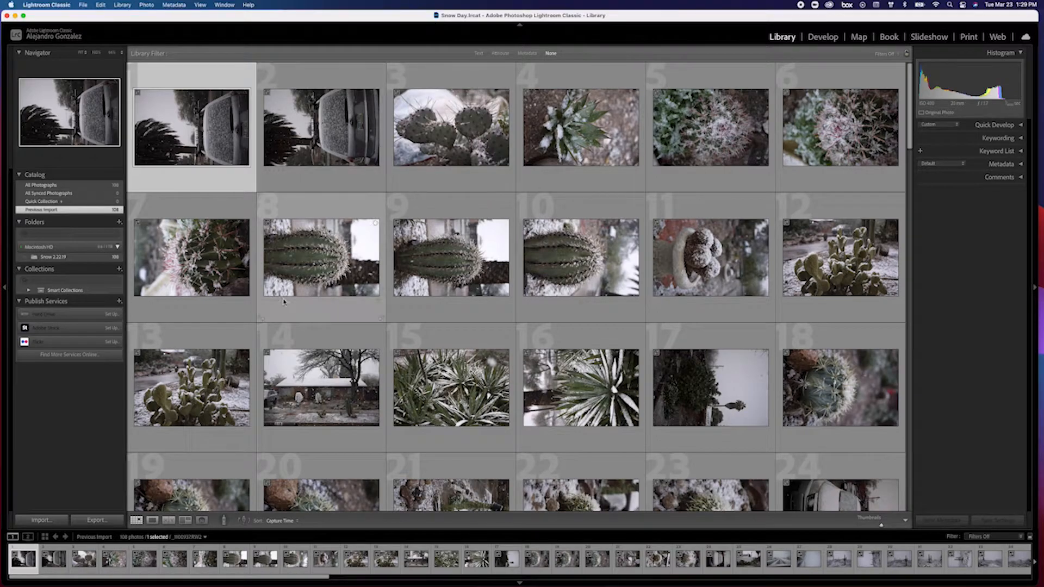
Scroll through the imported photos and give chosen ones a star rating.
scroll(541, 424, "down", 6)
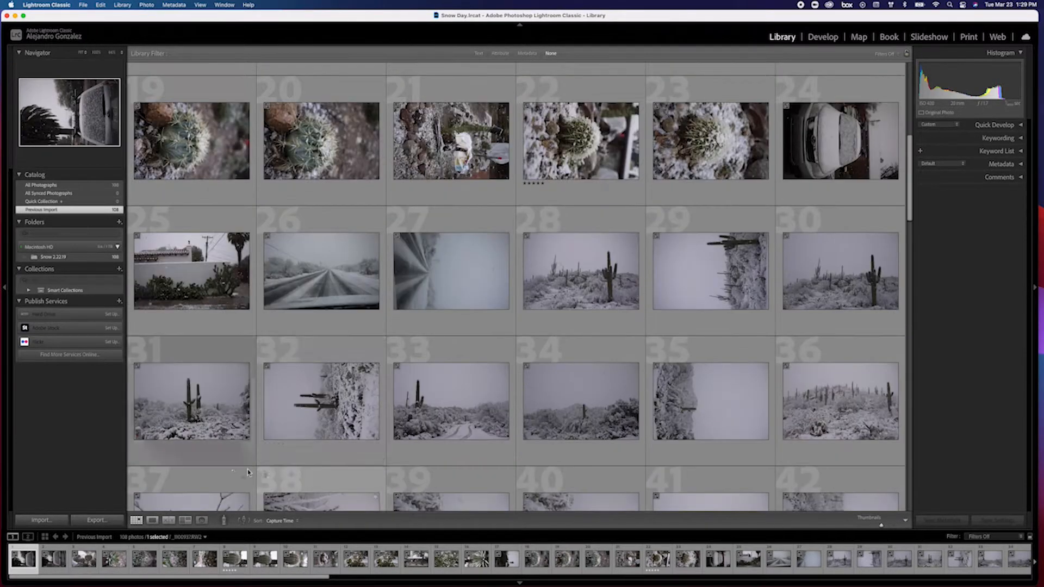
left_click(362, 456)
scroll(332, 439, "down", 4)
scroll(332, 439, "down", 12)
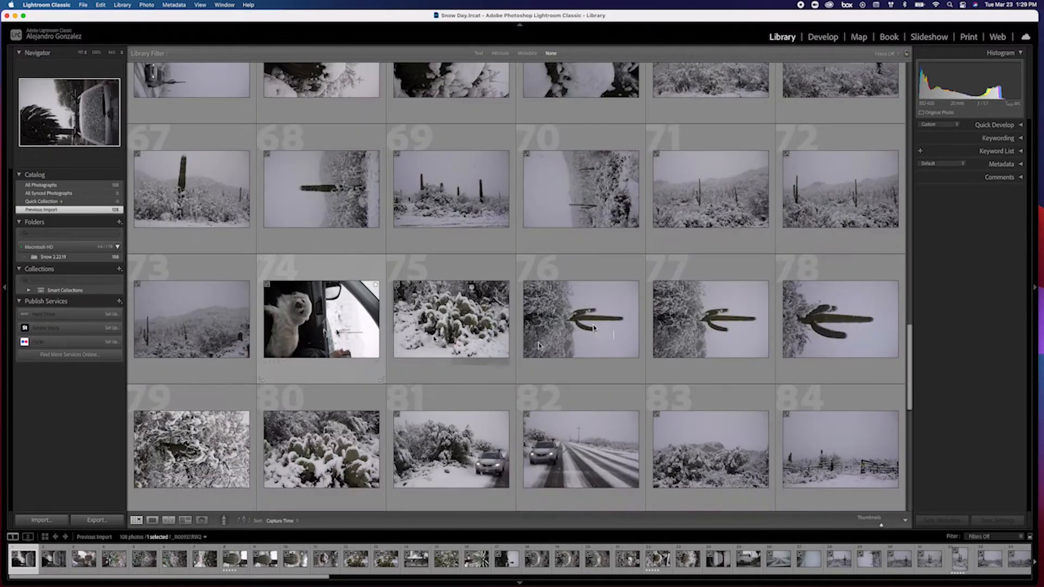
left_click(264, 373)
left_click(262, 380)
Open the Five Stars smart collection.
left_click(29, 289)
left_click(64, 308)
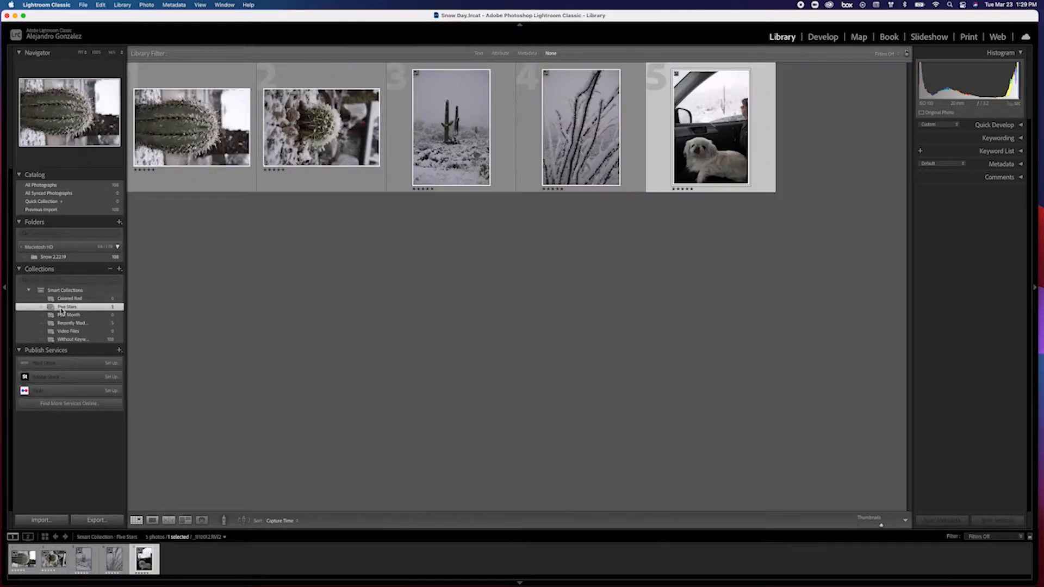
Rotate the first two photos in the collection to portrait orientation.
left_click(266, 190)
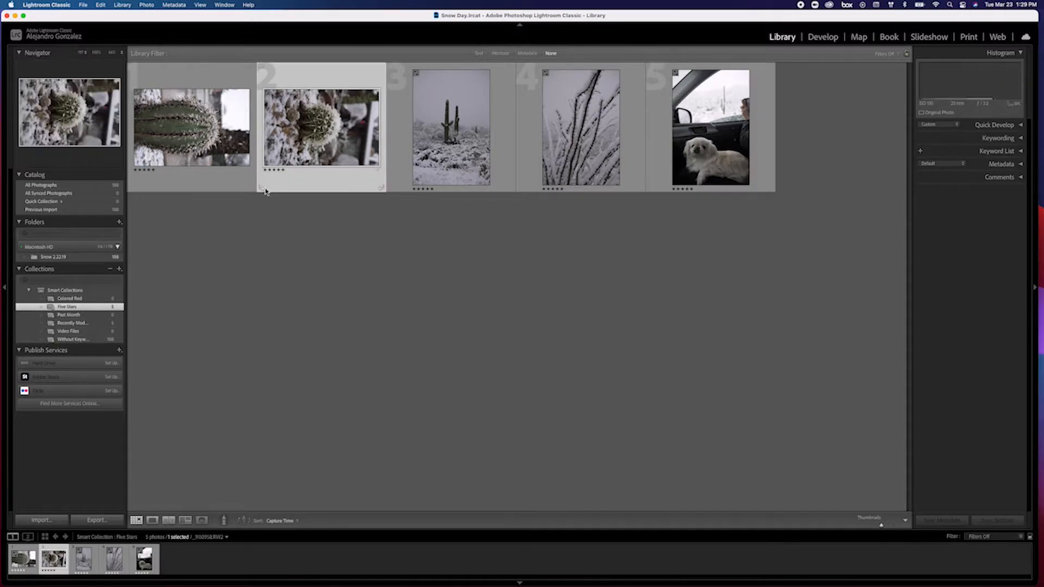
left_click(264, 189)
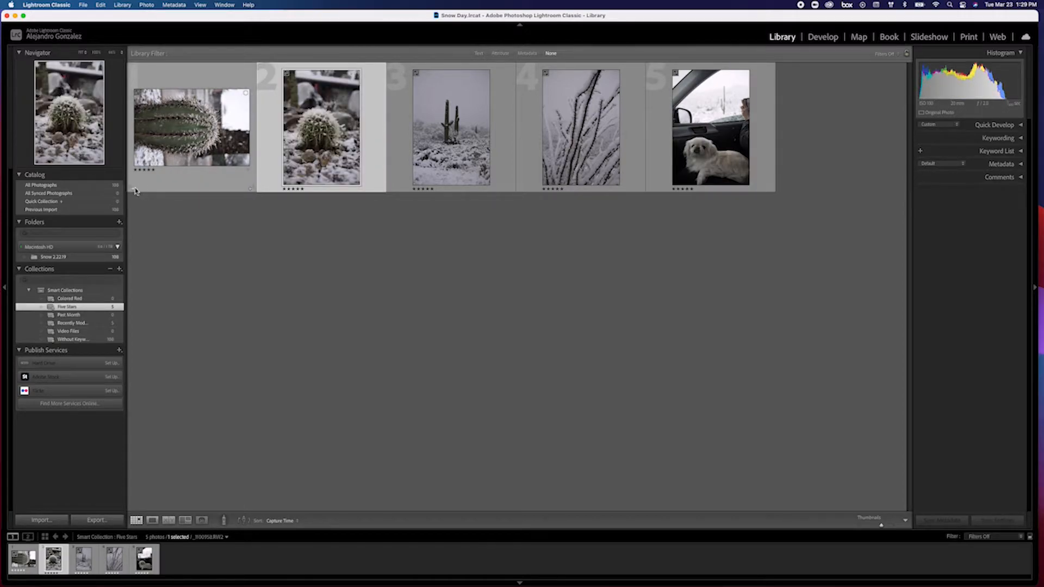
left_click(134, 189)
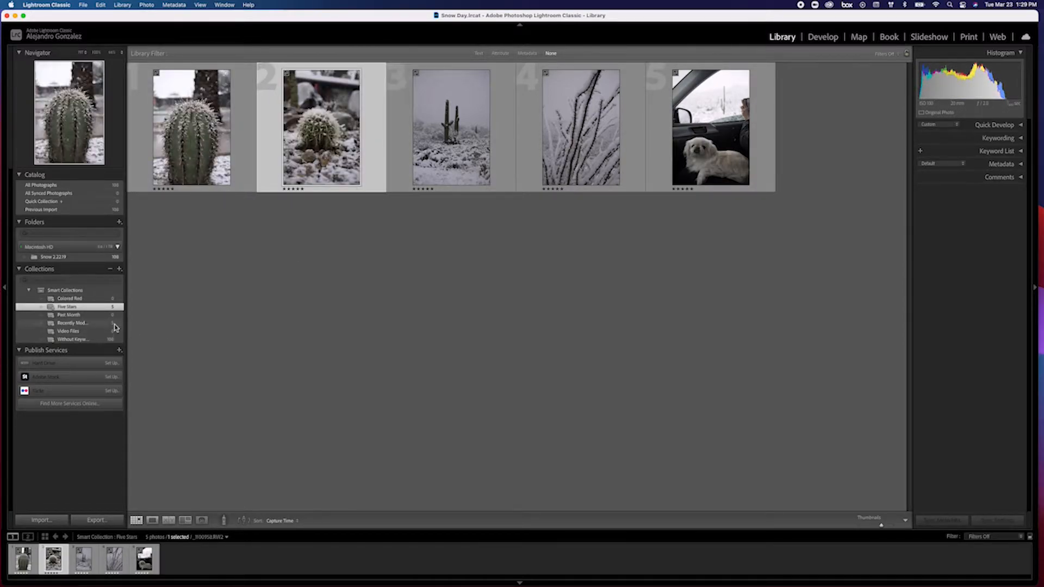
Open the snowy saguaro photo in the Develop module.
left_click(443, 128)
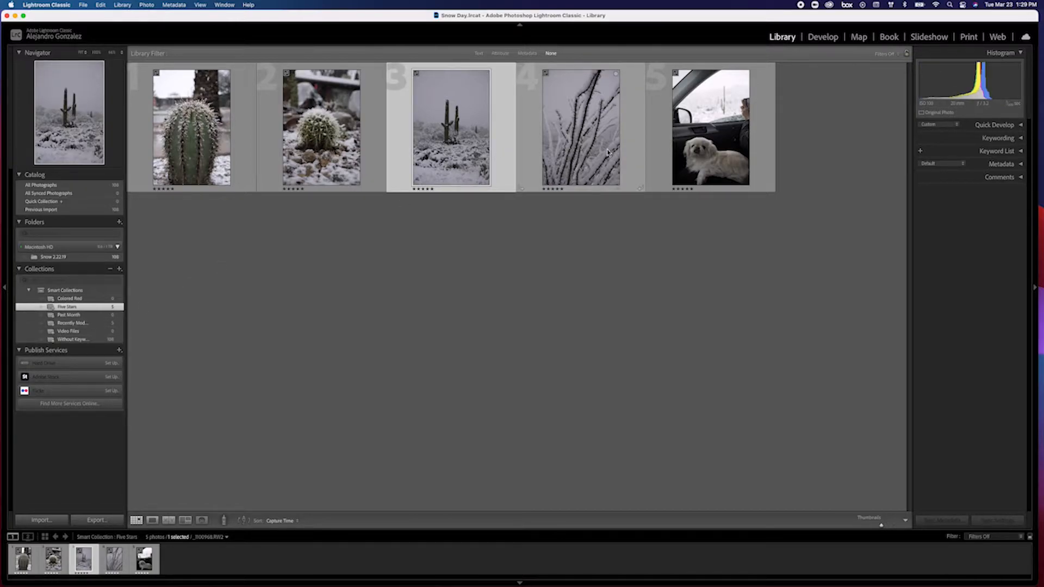
left_click(824, 39)
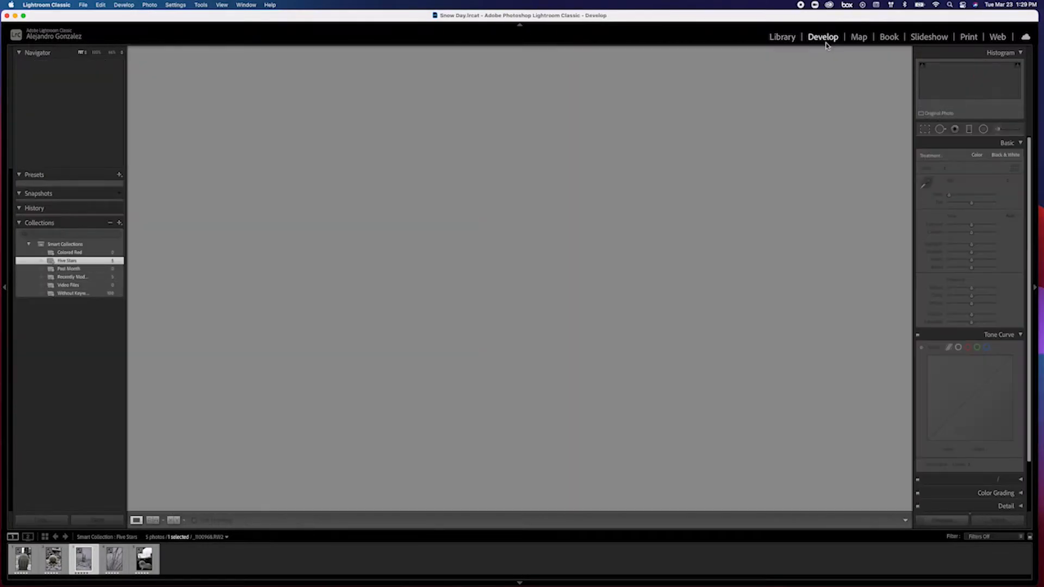
Select the branch photo together with the saguaro photo, turn on Auto Sync, and raise their exposure to +1.10.
left_click(114, 559, "super")
left_click(946, 519, "super")
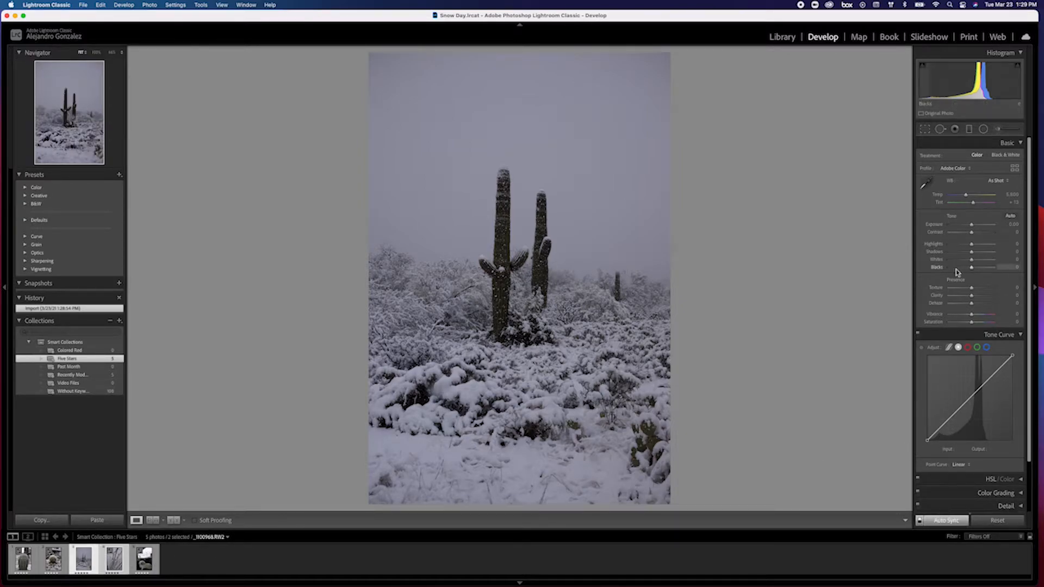
left_click_drag(973, 225, 978, 227)
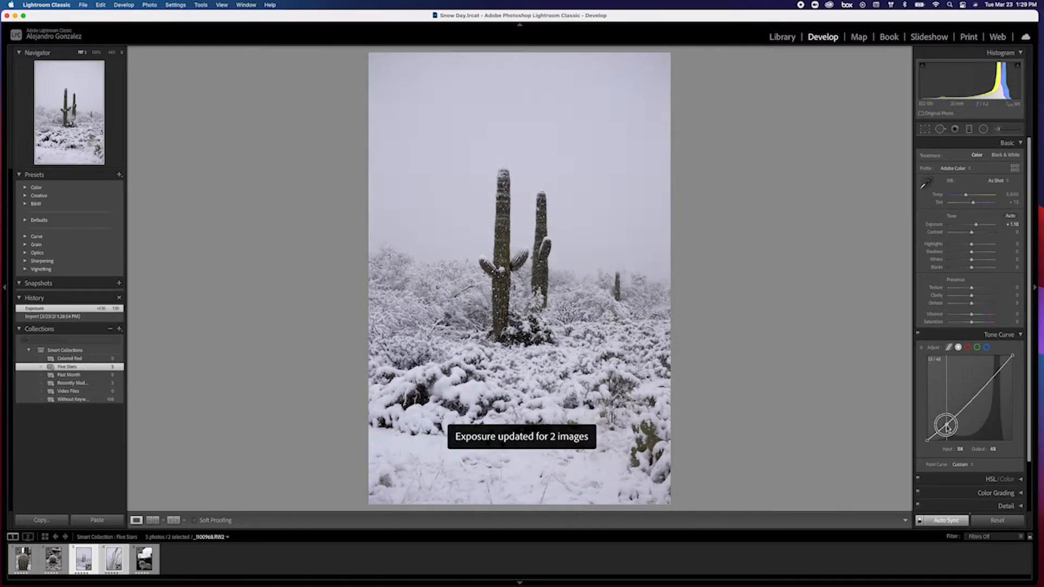
Reshape the synced photos' tone curve by lifting the upper point and adjusting the shadow point.
left_click_drag(985, 384, 1012, 362)
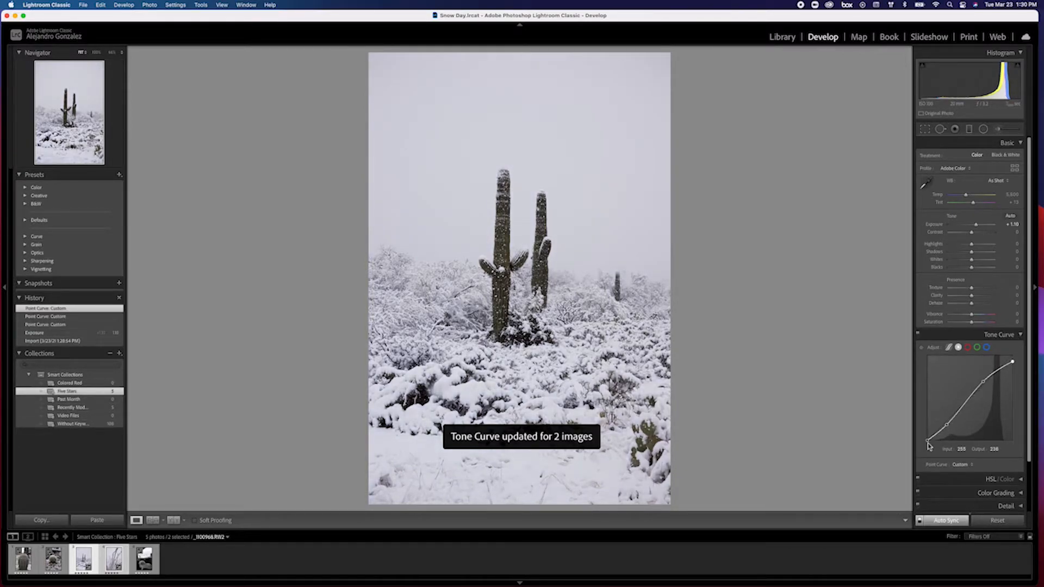
left_click_drag(925, 437, 946, 423)
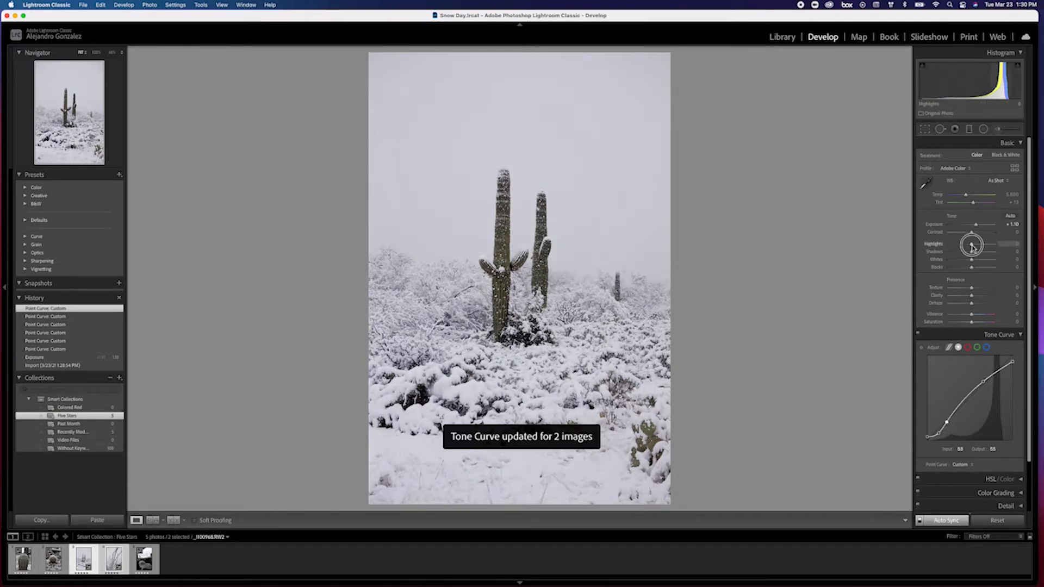
Lower the synced photos' highlights to -30 and warm the temperature to 6,349.
left_click_drag(966, 246, 965, 245)
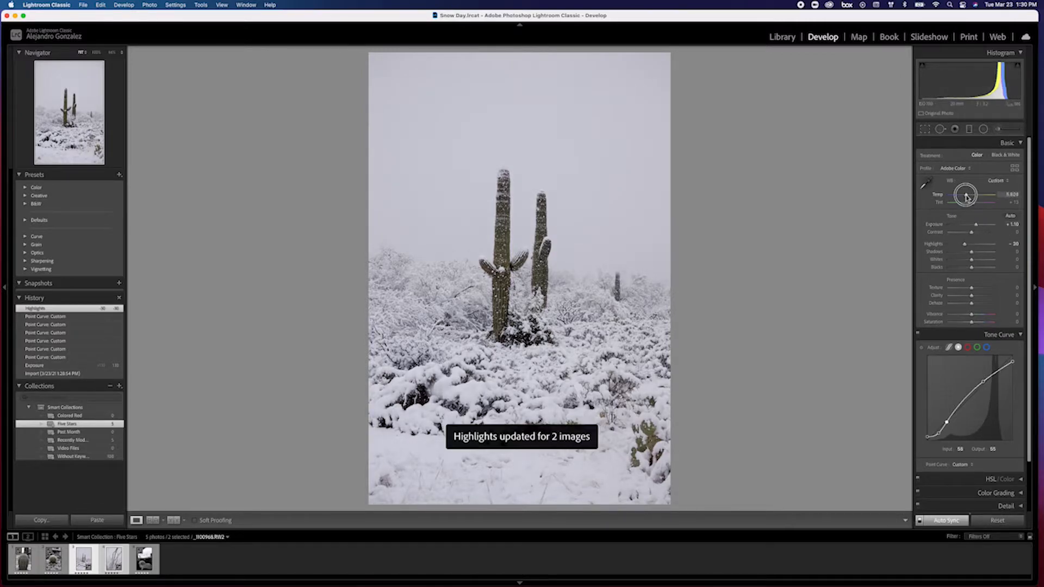
left_click_drag(968, 197, 969, 197)
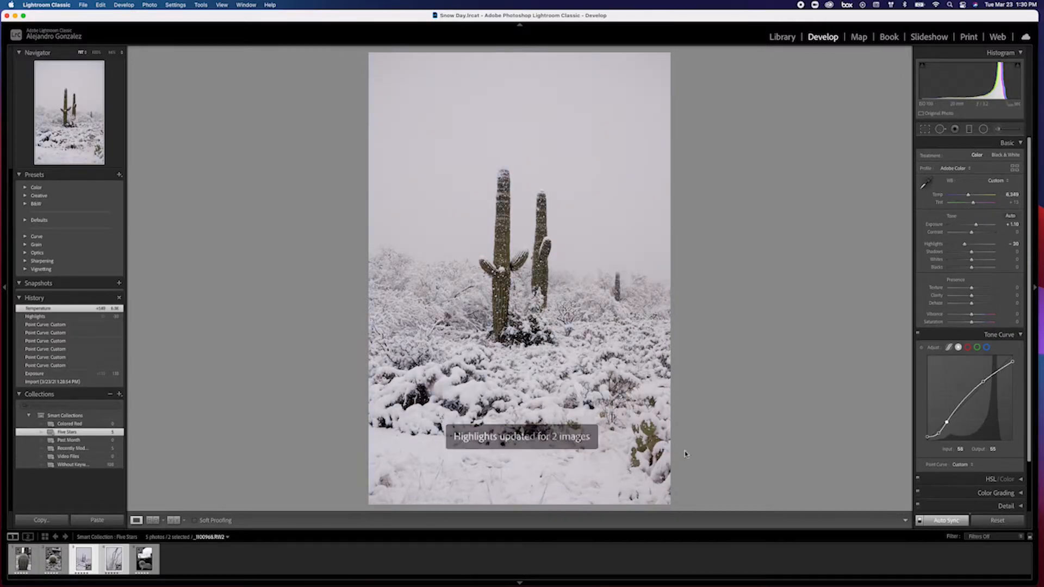
Switch to the dog-in-car photo and raise its exposure.
left_click(144, 560)
left_click_drag(974, 225, 976, 224)
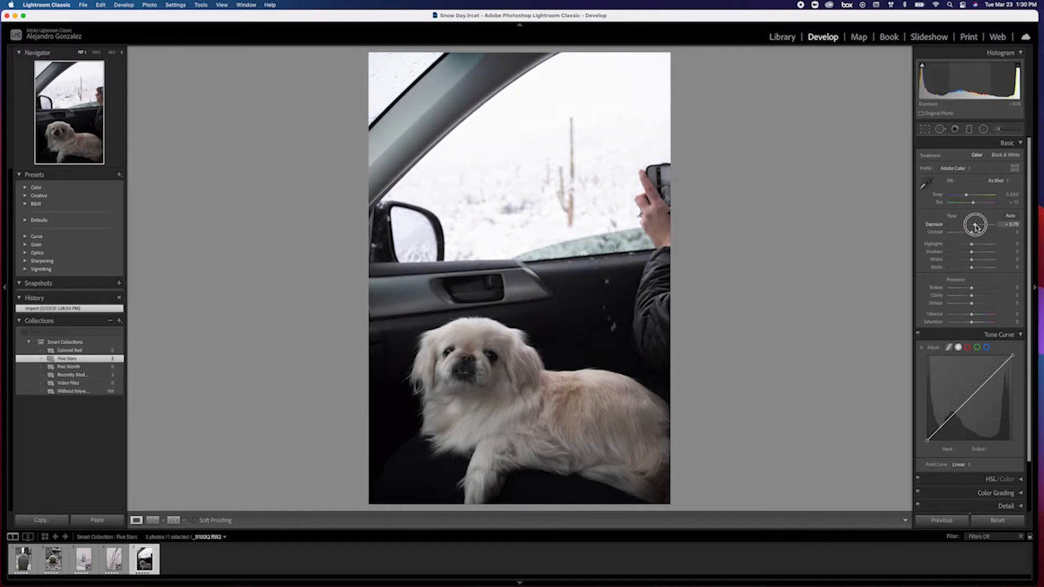
Reshape the dog photo's tone curve and pull its highlights down to -100.
left_click_drag(942, 424, 927, 440)
left_click_drag(989, 383, 1013, 363)
left_click_drag(972, 244, 949, 244)
Paint an adjustment brush mask over the snowy window view, using a smaller brush near the window frame.
left_click(983, 130)
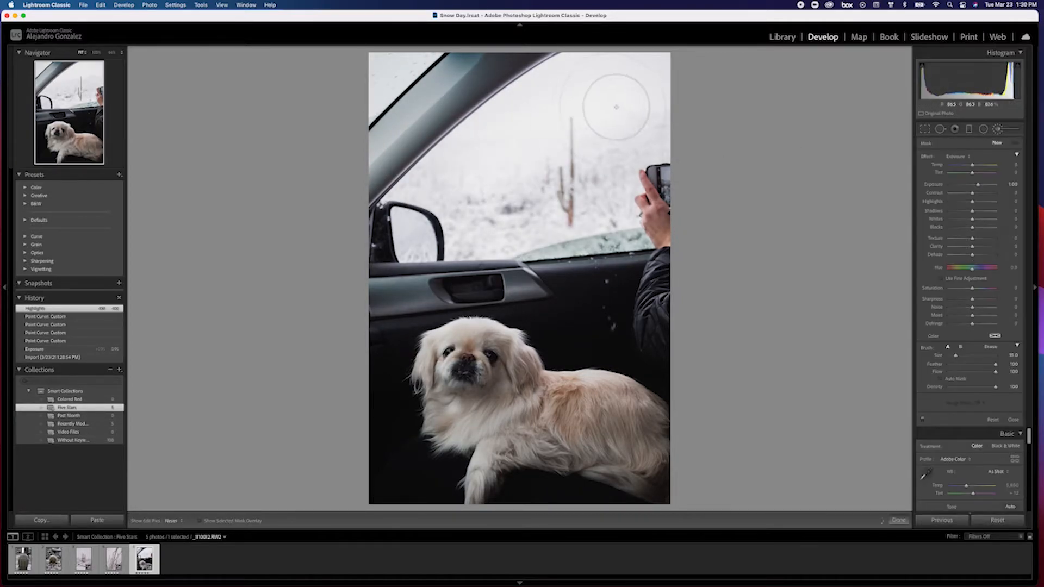
left_click_drag(476, 177, 592, 206)
key("[")
key("[")
key("[")
key("[")
key("[")
key("[")
mouse_move(381, 70)
left_mouse_down()
mouse_move(402, 56)
mouse_move(375, 98)
left_mouse_up()
Lower the brush mask's exposure, hide the mask pins, and add another stroke over the upper window area.
left_click_drag(978, 187, 966, 185)
key("h")
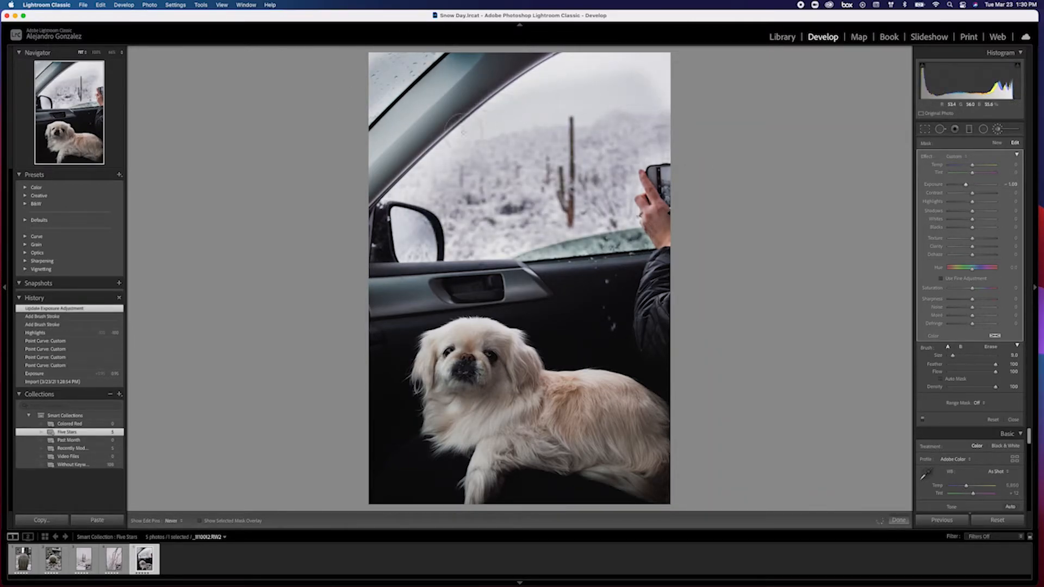
mouse_move(605, 89)
left_mouse_down()
mouse_move(623, 50)
mouse_move(645, 59)
mouse_move(655, 136)
left_mouse_up()
Open the barrel cactus photo, draw a radial filter around the cactus, and invert it.
left_click(83, 566)
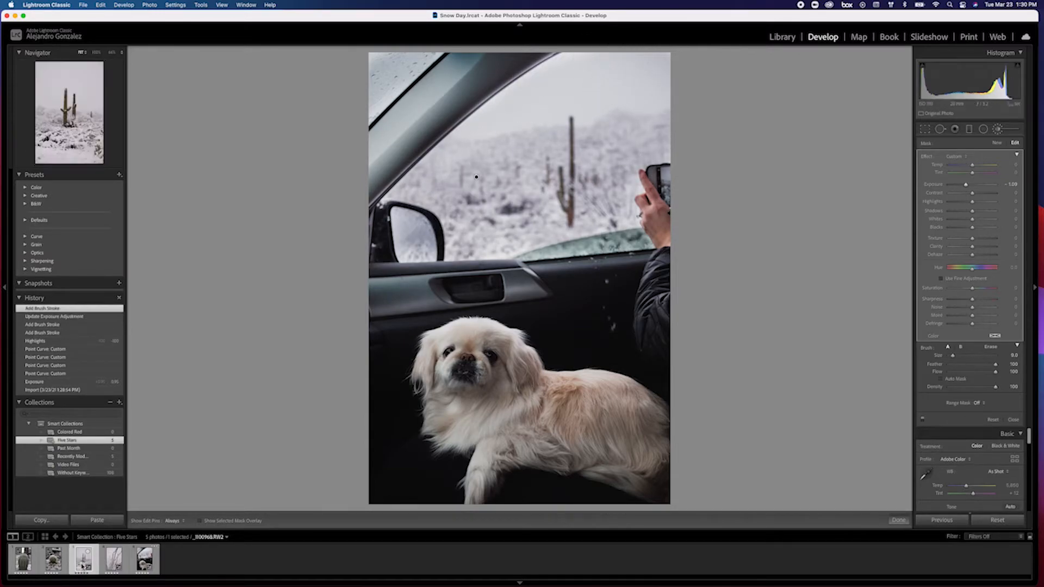
left_click(54, 560)
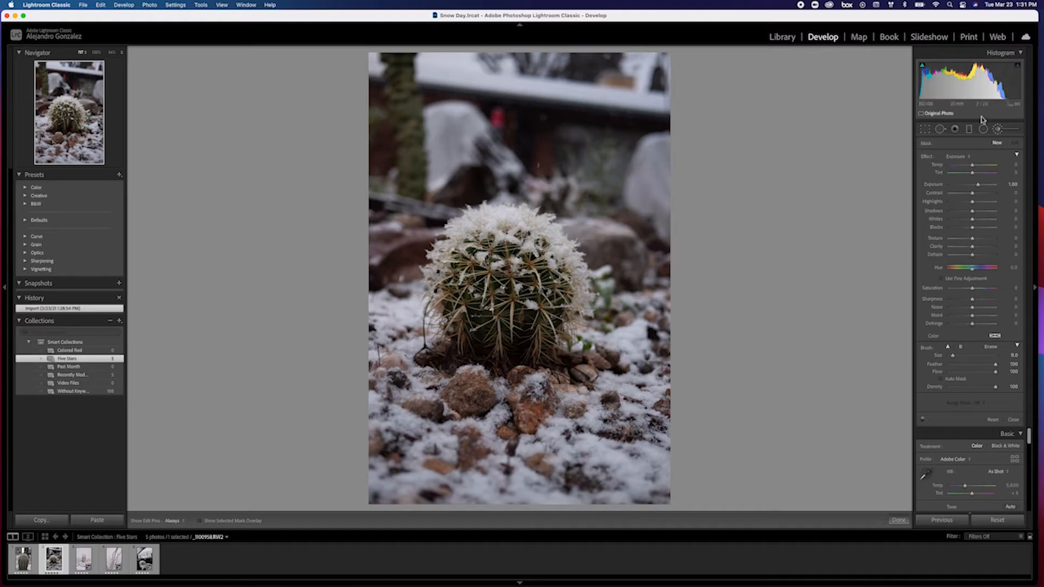
left_click_drag(505, 277, 613, 385)
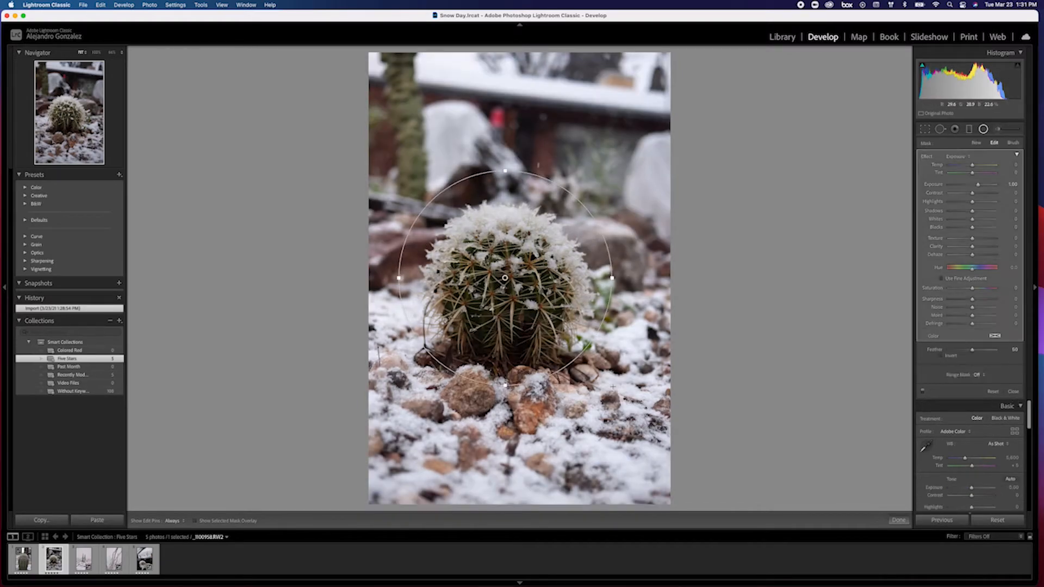
left_click(941, 357)
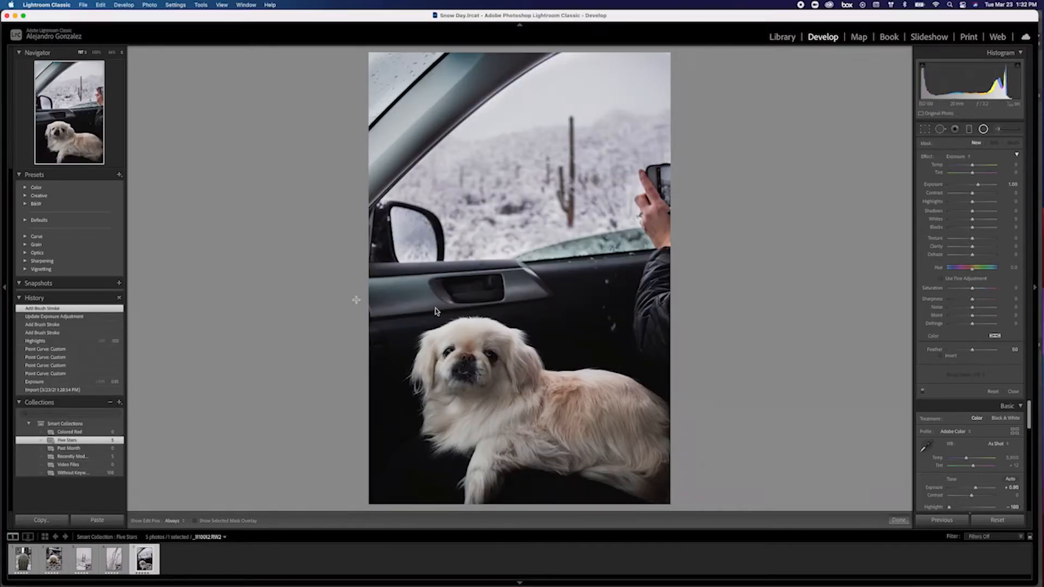
Zoom into the dog photo and heal the snow specks on the car door with the Spot Removal tool.
left_click(940, 130)
key("z")
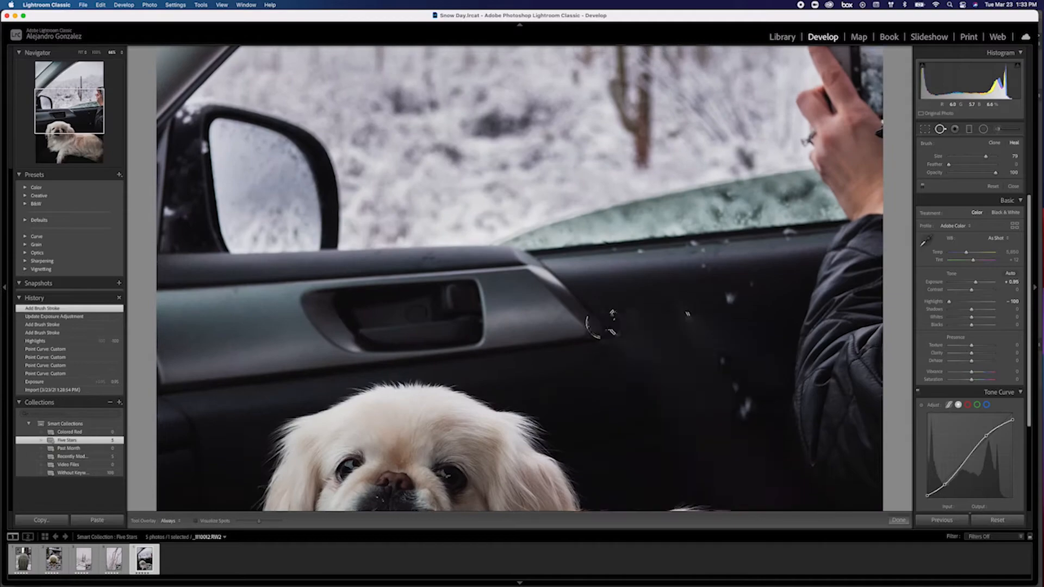
left_click_drag(641, 319, 661, 273)
key("bracketleft")
key("bracketleft")
left_click(728, 246)
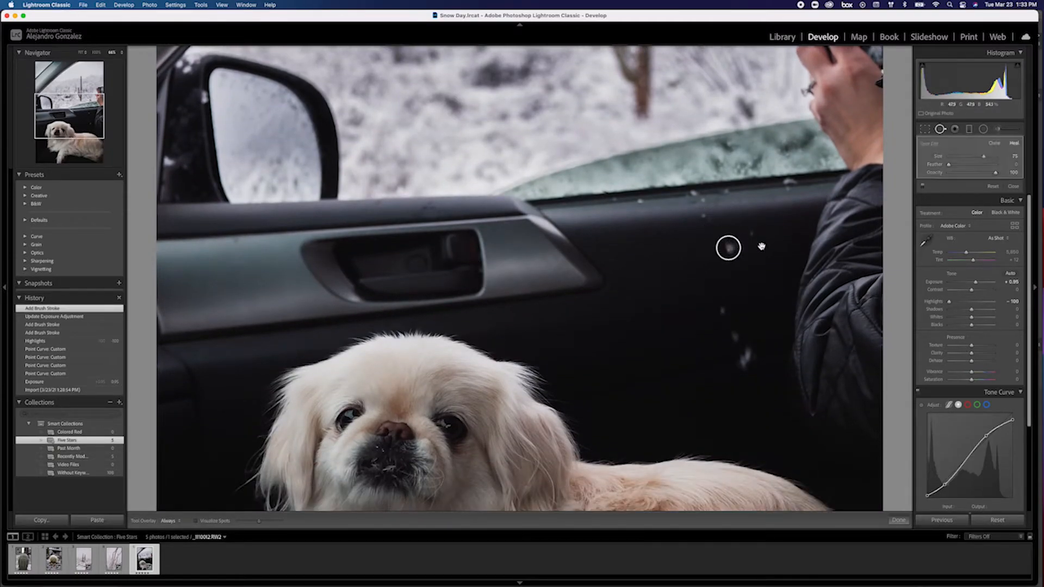
left_click(723, 311)
left_click(735, 338)
left_click_drag(744, 357, 745, 364)
Remove more specks along the door and window edge, adjusting the spot brush size as needed.
key("bracketleft")
key("bracketleft")
key("bracketleft")
left_click(702, 215)
left_click(752, 232)
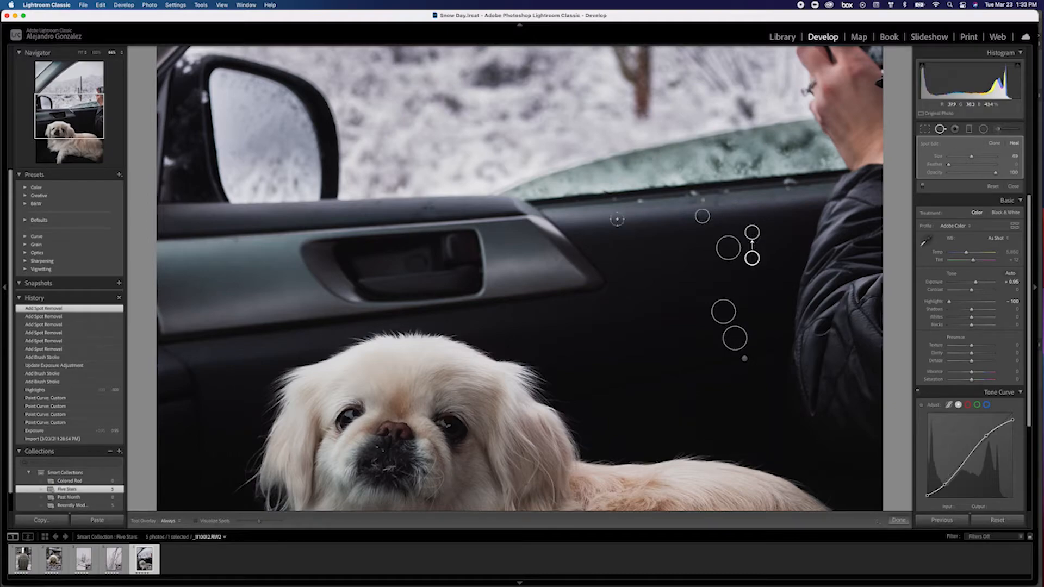
left_click(640, 199)
key("bracketright")
key("bracketright")
key("bracketright")
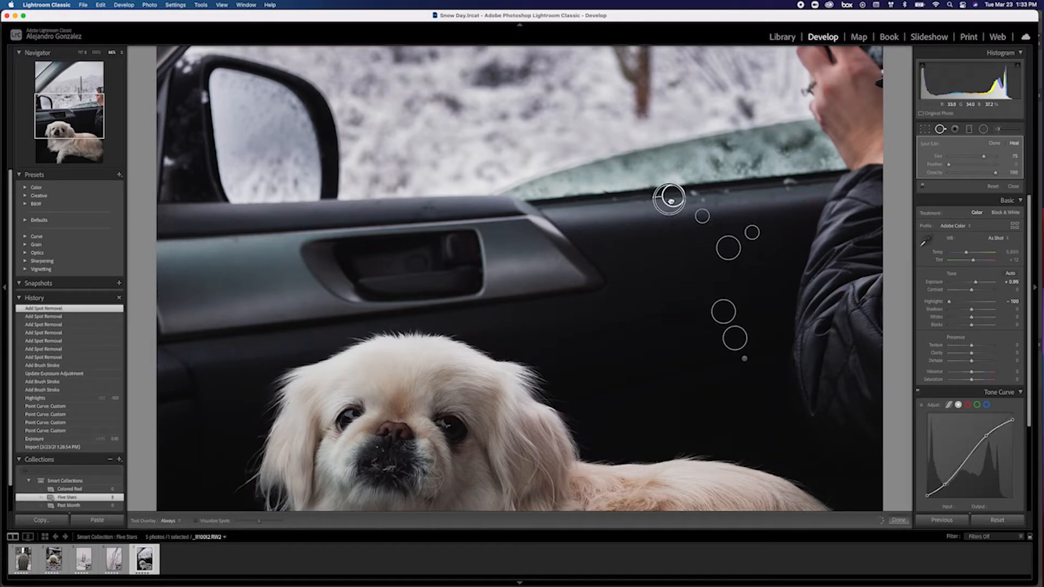
left_click_drag(670, 199, 761, 185)
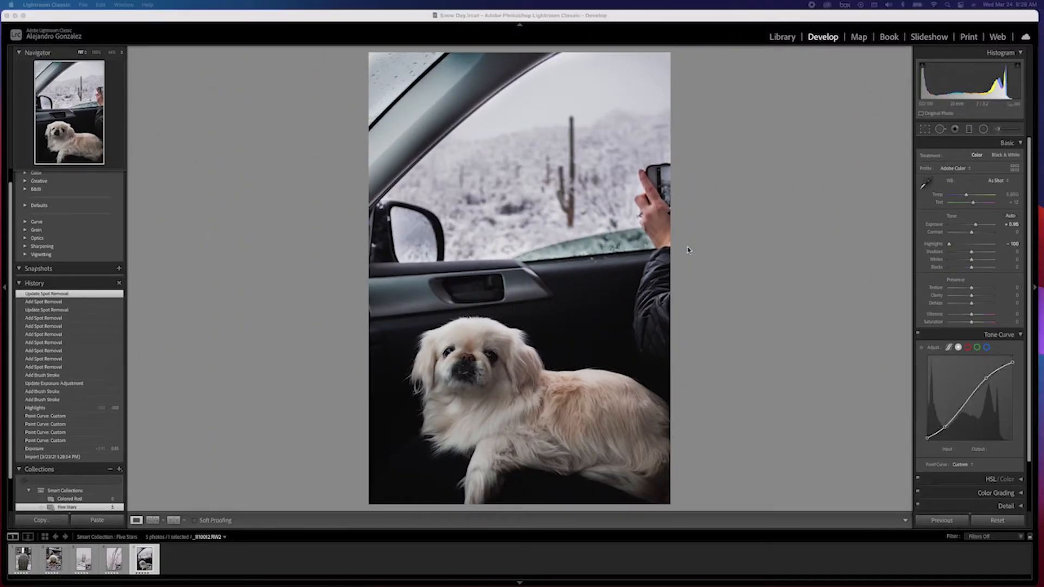
left_click(688, 250)
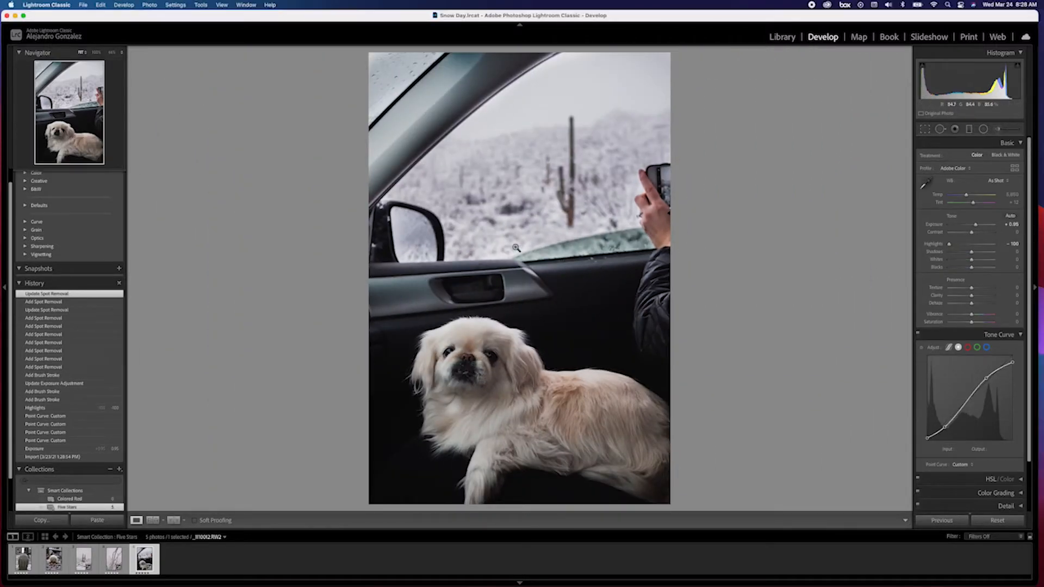
Open the saguaro and branch photos together as layers in Photoshop.
left_click(86, 558)
right_click(508, 269)
mouse_move(546, 348)
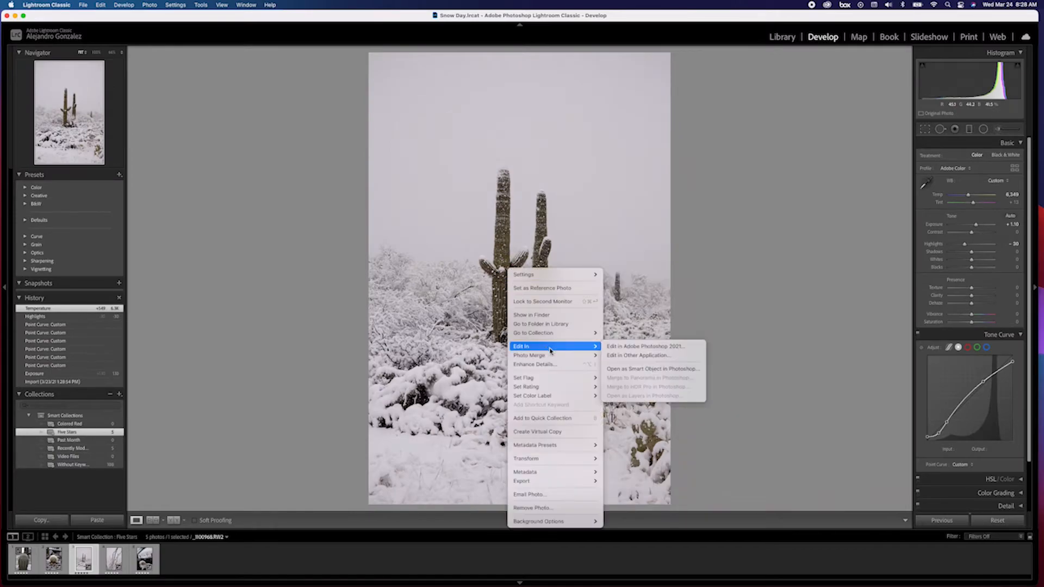
left_click(618, 351)
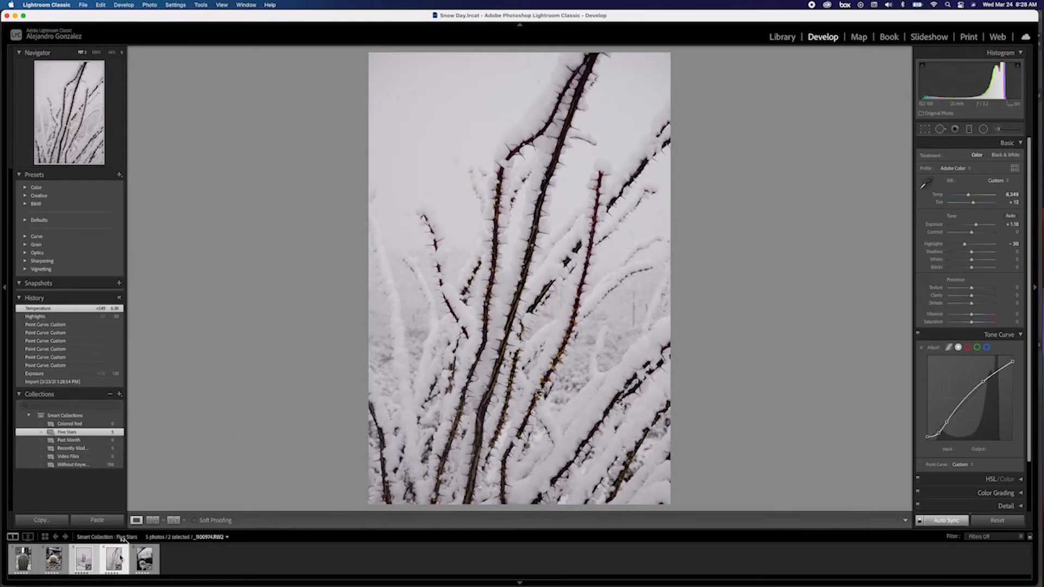
right_click(112, 563)
mouse_move(163, 386)
left_click(284, 435)
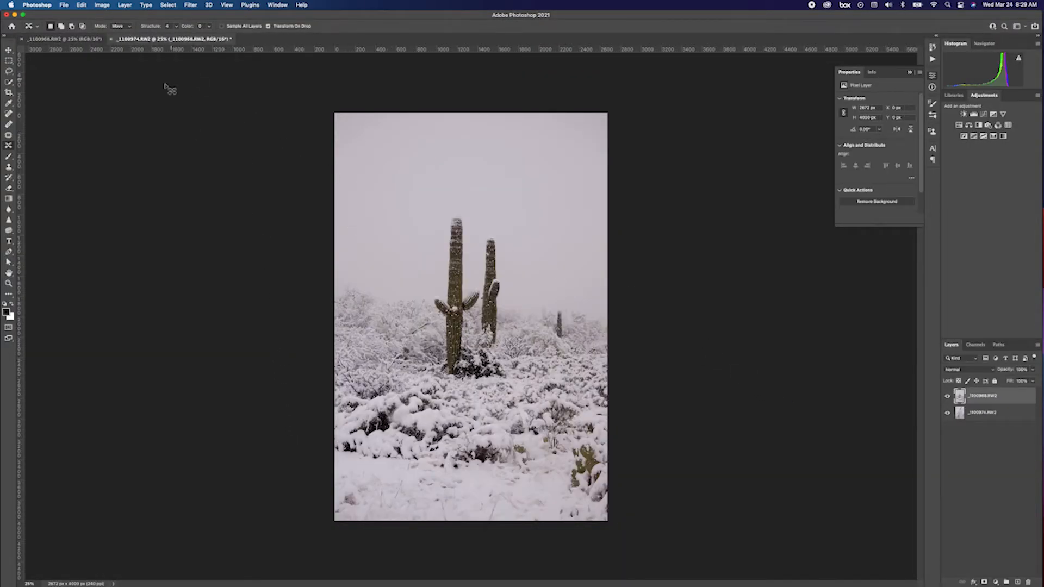
Lasso the tall saguaro and move it further left in the frame.
left_click(9, 72)
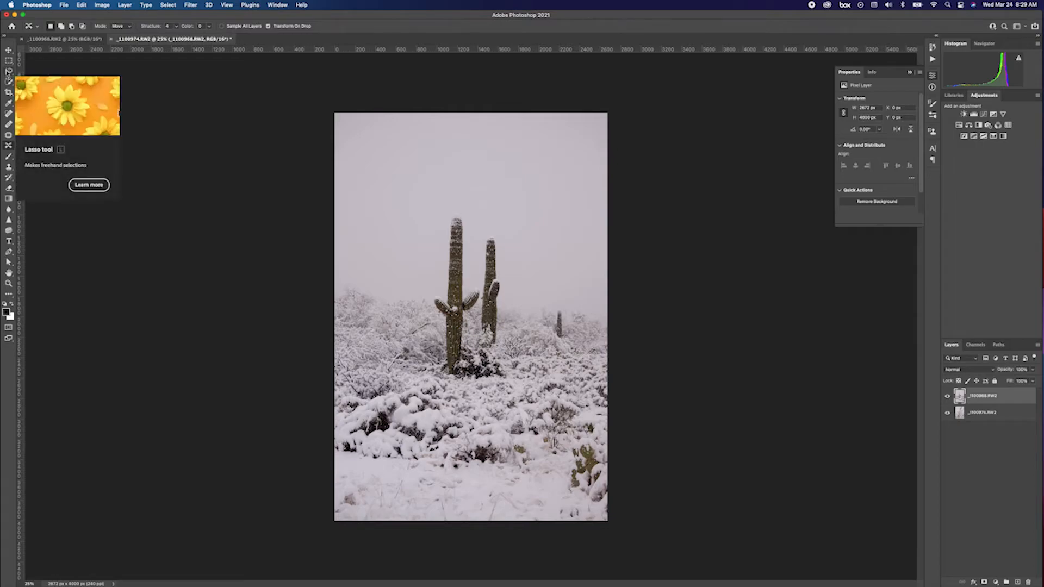
mouse_move(442, 342)
left_mouse_down()
mouse_move(425, 307)
mouse_move(447, 214)
mouse_move(465, 213)
mouse_move(483, 290)
mouse_move(462, 371)
mouse_move(442, 342)
left_mouse_up()
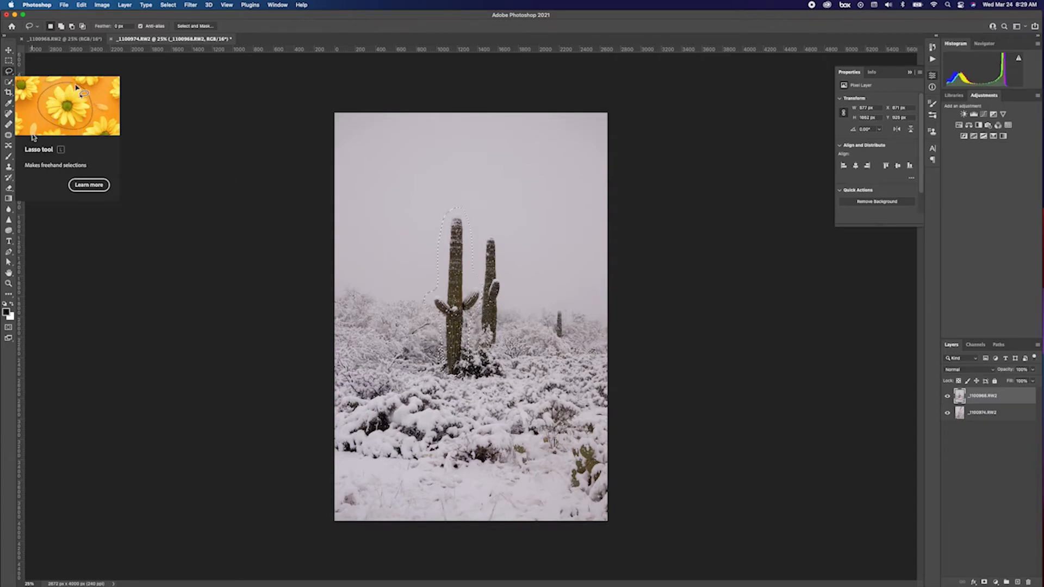
left_click(8, 113)
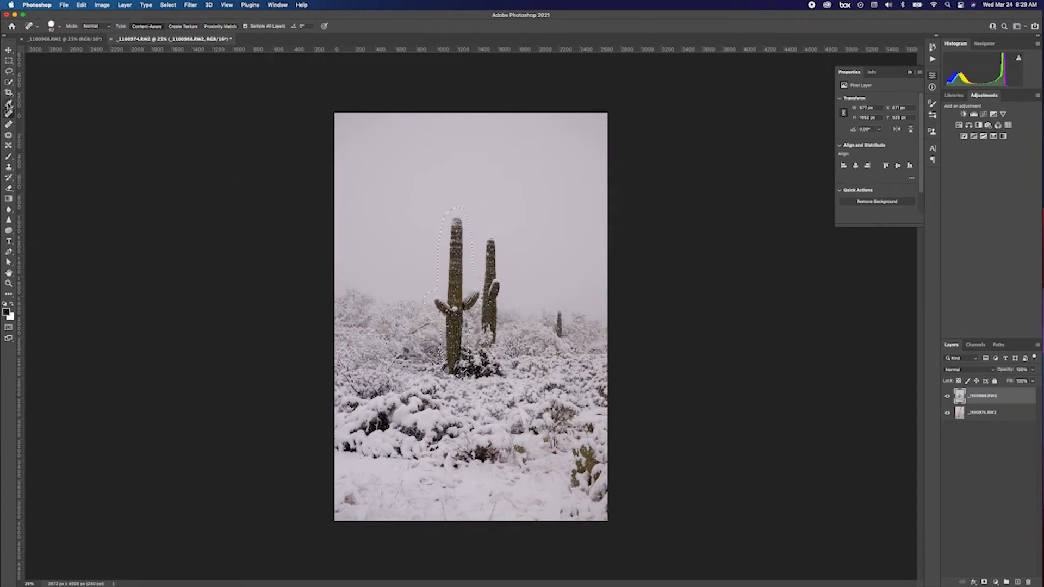
left_click(8, 145)
left_click_drag(454, 293, 391, 294)
left_click(330, 311)
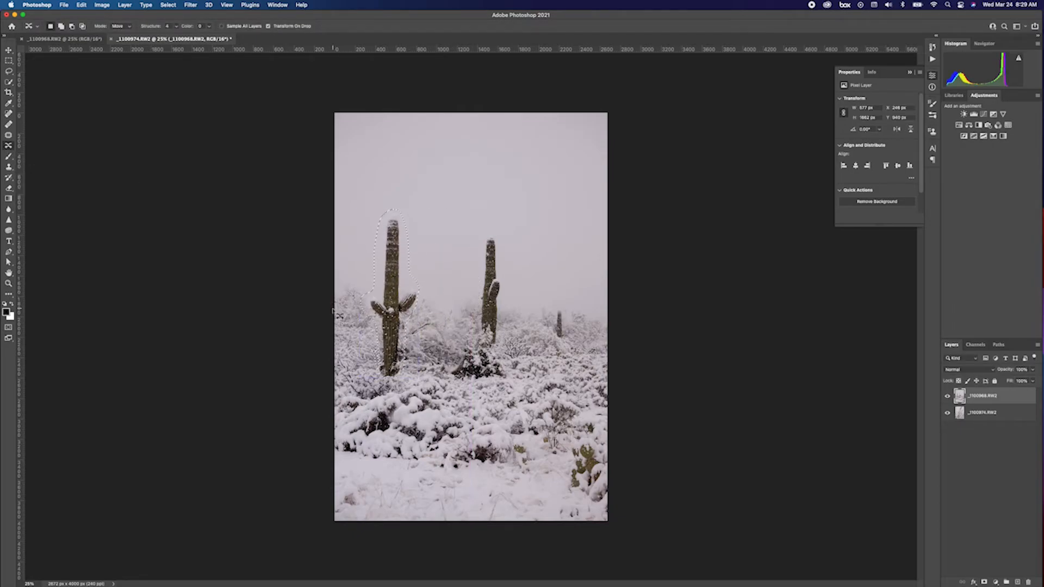
Lasso the small distant saguaro and remove it with a content-aware fill.
left_click(9, 71)
mouse_move(553, 319)
left_mouse_down()
mouse_move(553, 309)
mouse_move(566, 338)
mouse_move(552, 322)
left_mouse_up()
left_click(82, 5)
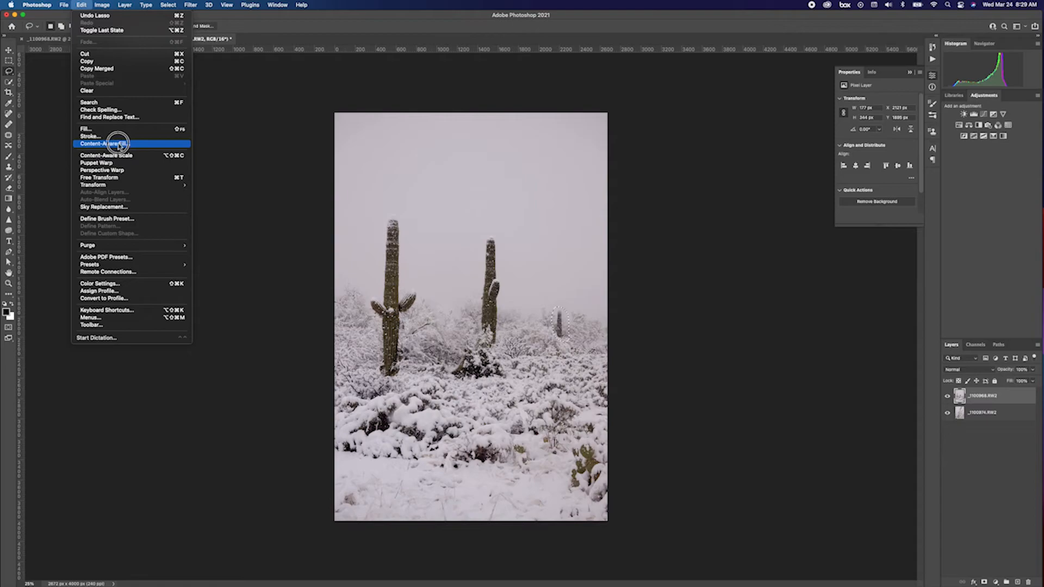
left_click(105, 130)
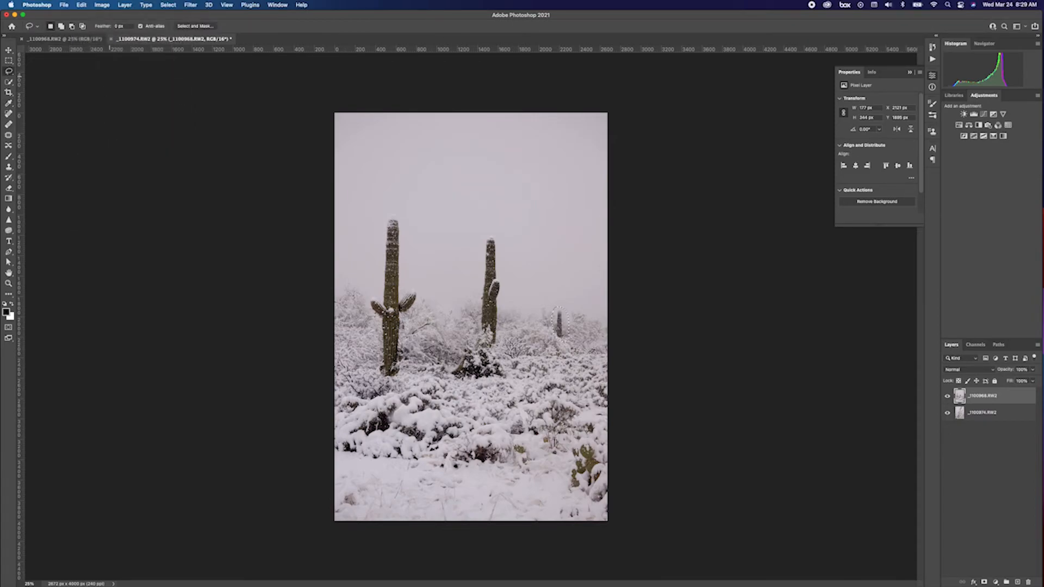
left_click(87, 5)
left_click(112, 129)
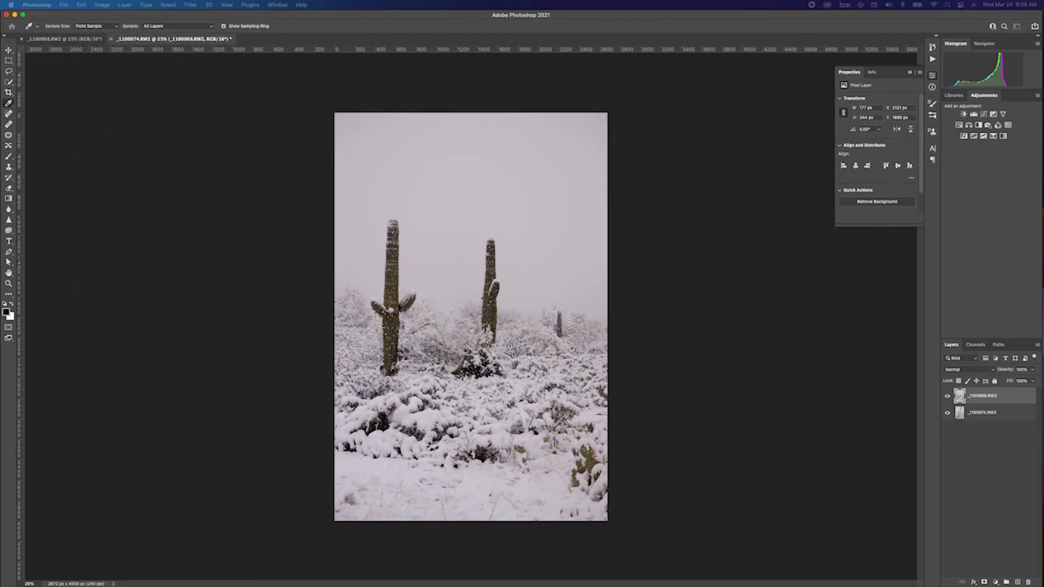
left_click(729, 333)
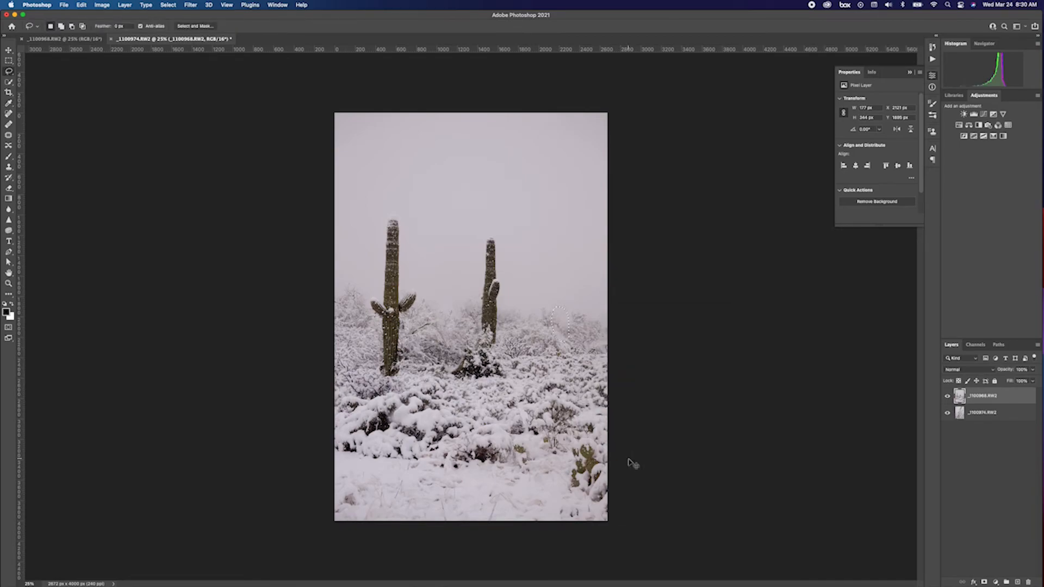
Move the branch layer to the top and set its blend mode to Darken.
left_click_drag(993, 414, 979, 382)
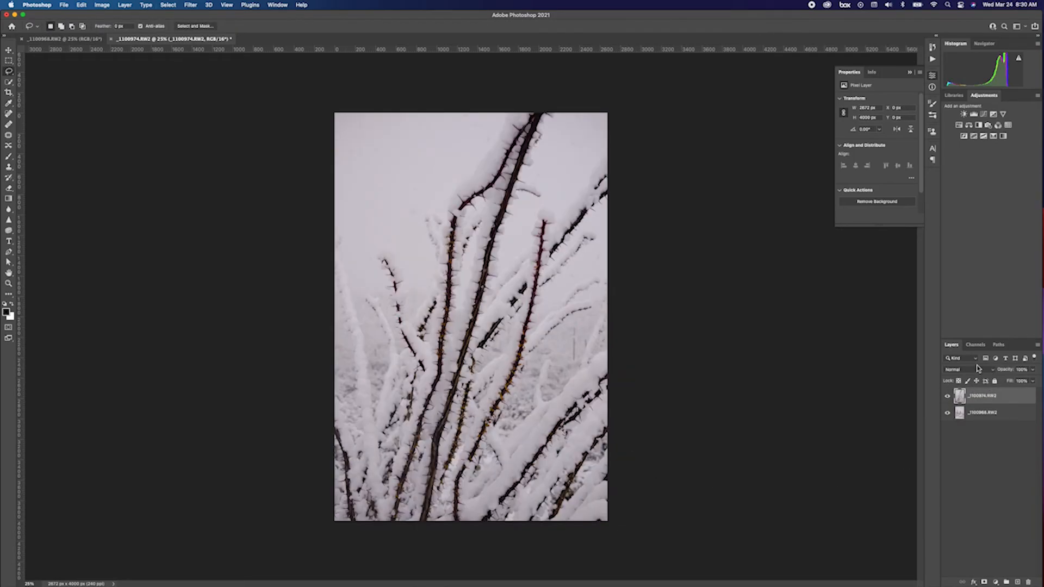
left_click(979, 369)
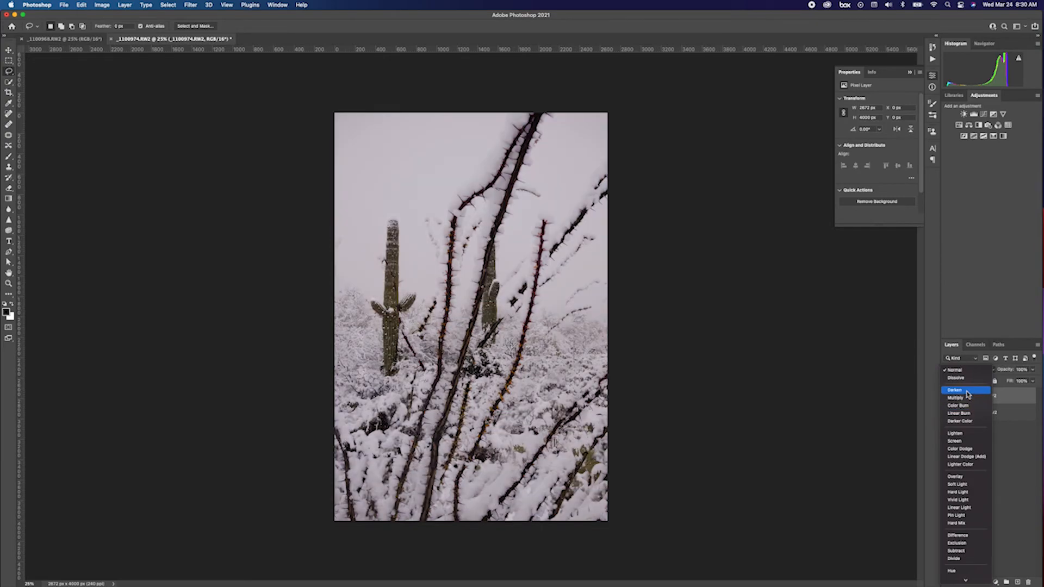
left_click(966, 391)
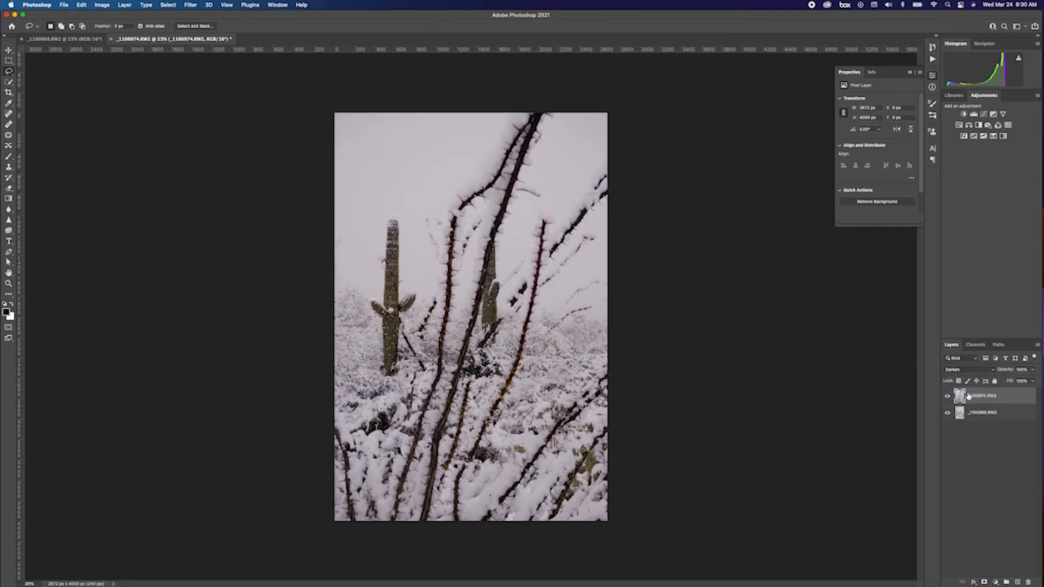
Save the composite, switch back to Lightroom, and view it among the collection photos.
left_click(64, 5)
left_click(103, 88)
key("super+Tab")
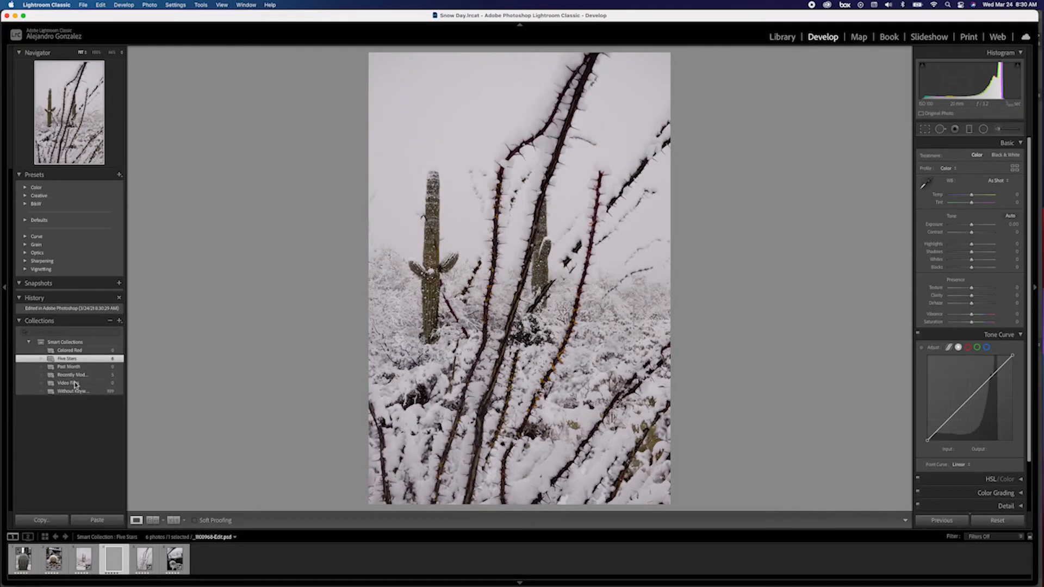
left_click(81, 563)
left_click(114, 563)
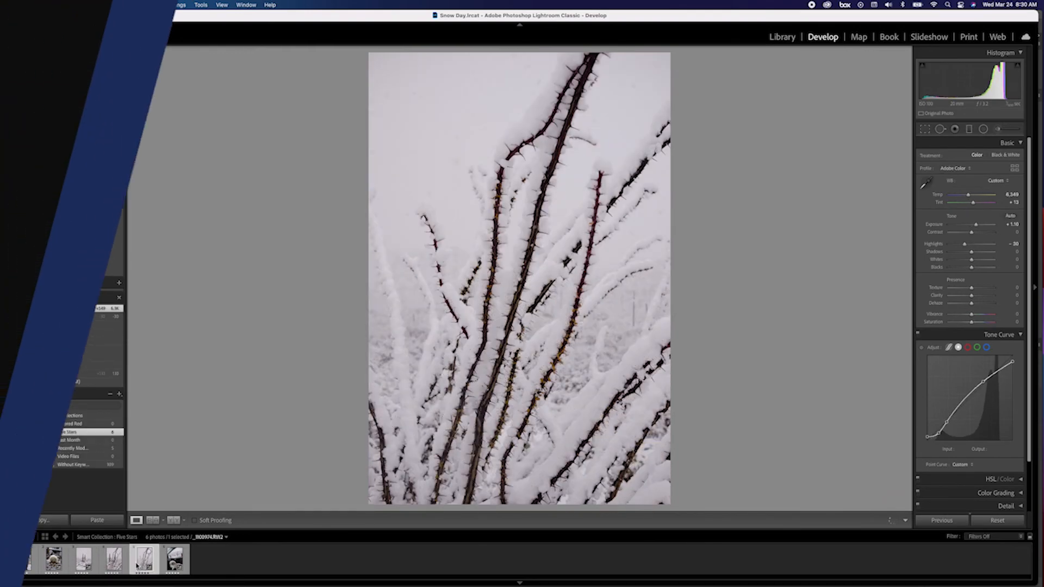